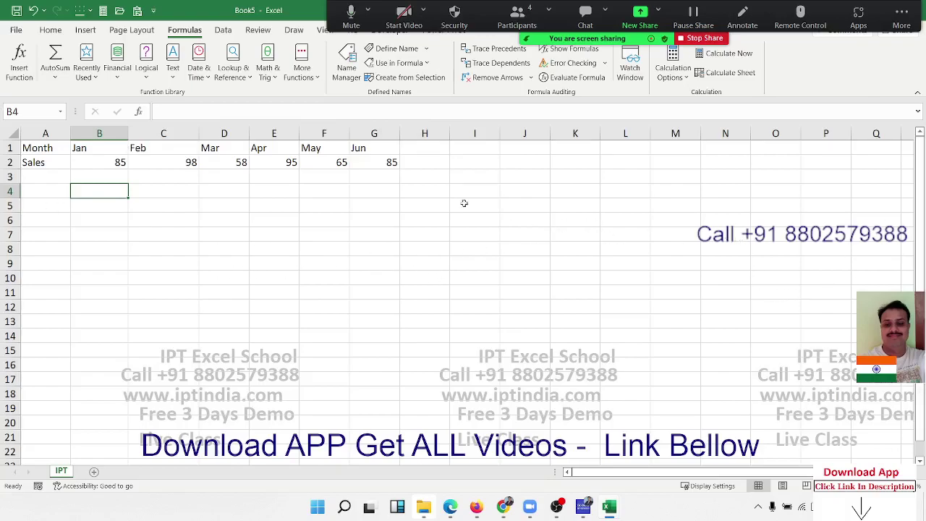
Auto-fit every column, then give columns A–G one equal, wider width
left_click(45, 133)
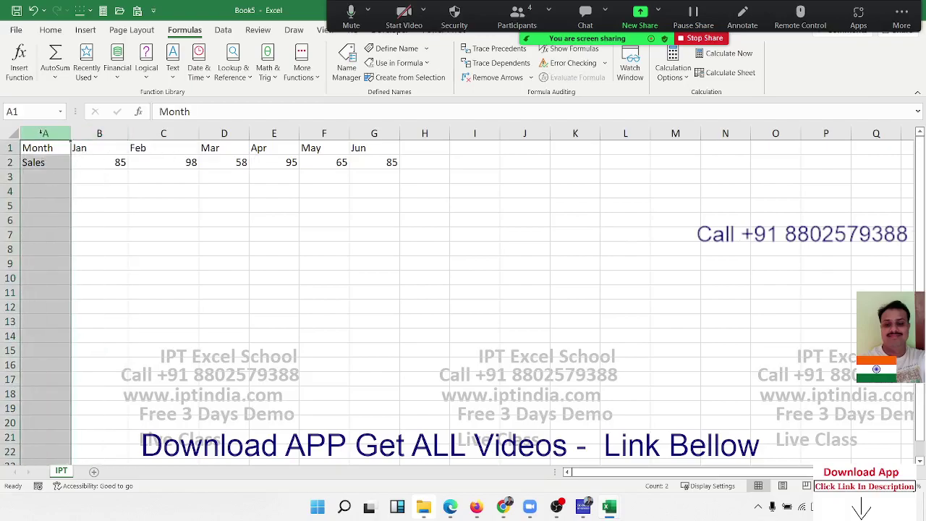
left_click(16, 132)
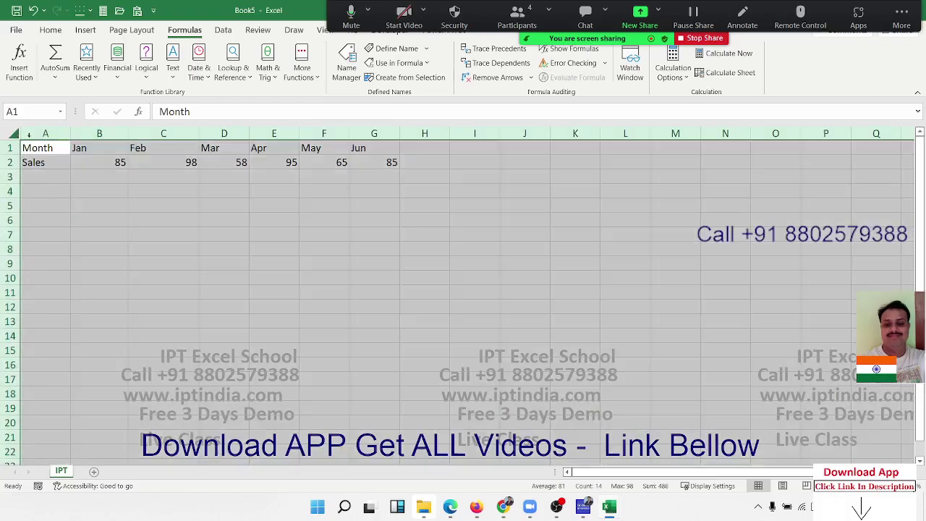
double_click(200, 135)
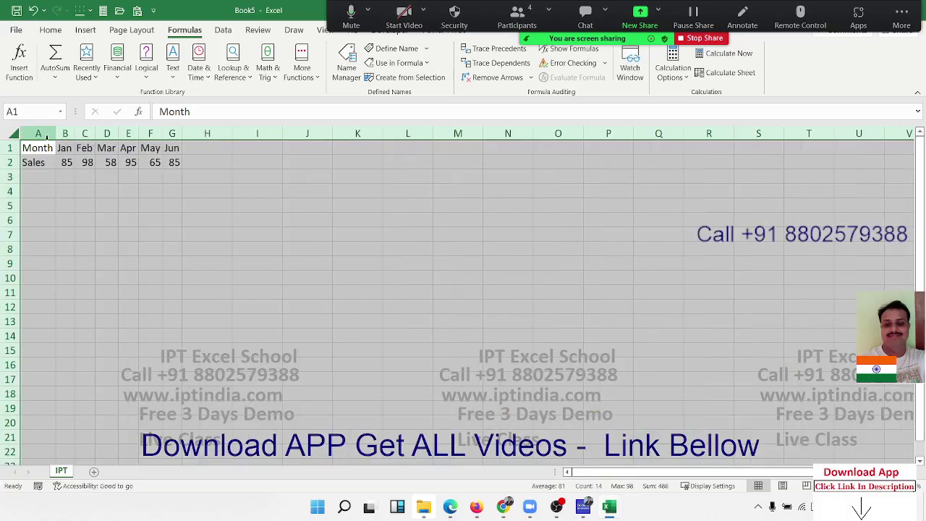
mouse_move(45, 134)
left_mouse_down()
mouse_move(185, 150)
mouse_move(174, 149)
left_mouse_up()
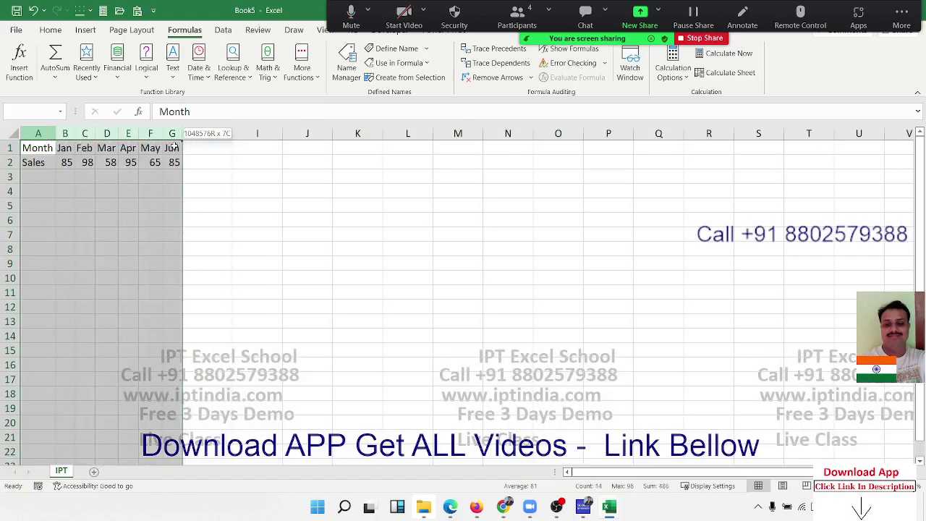
left_click_drag(233, 135, 211, 134)
left_click(240, 176)
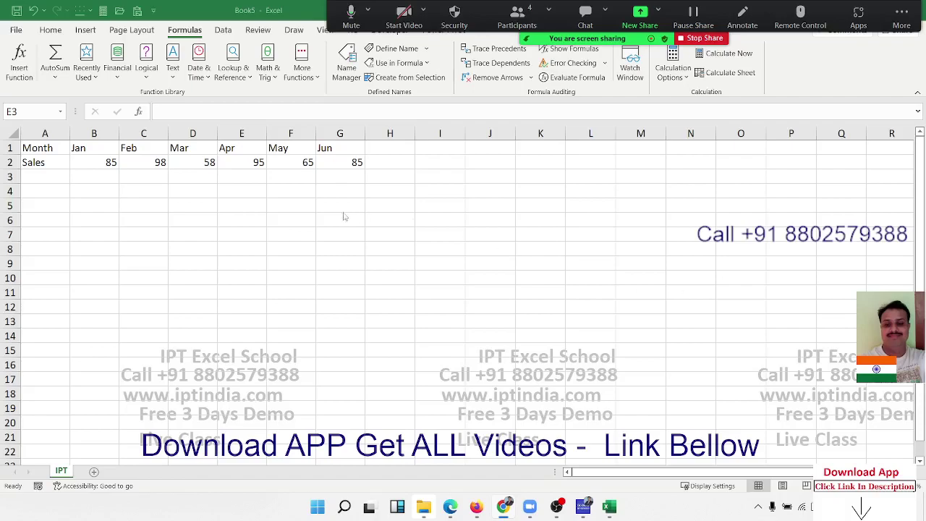
Enter 764364654 as the Jan sales figure in B2
left_click(110, 161)
type("46")
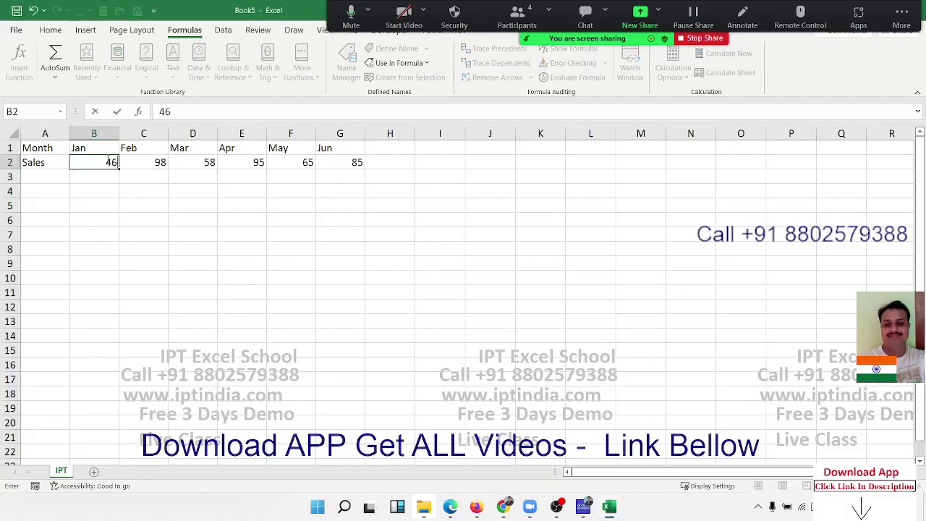
type("546546565")
key("Tab")
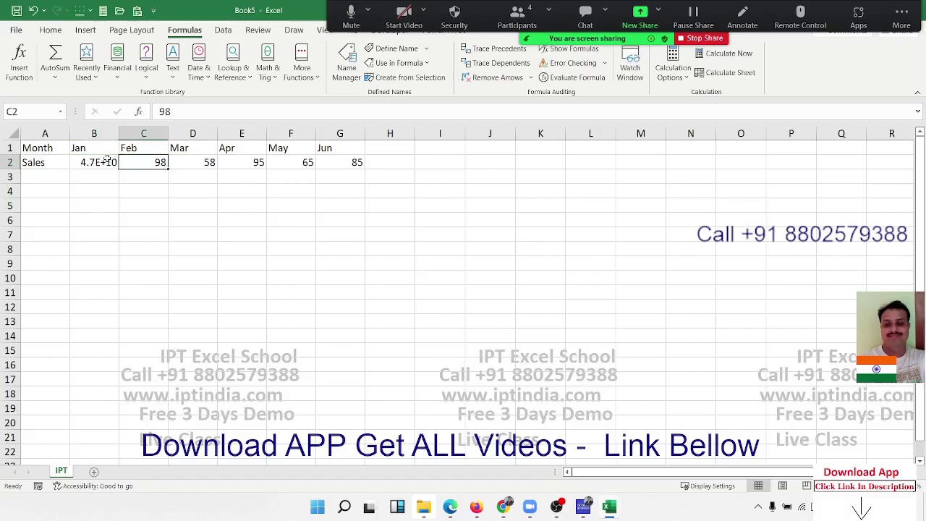
left_click(107, 159)
type("764364")
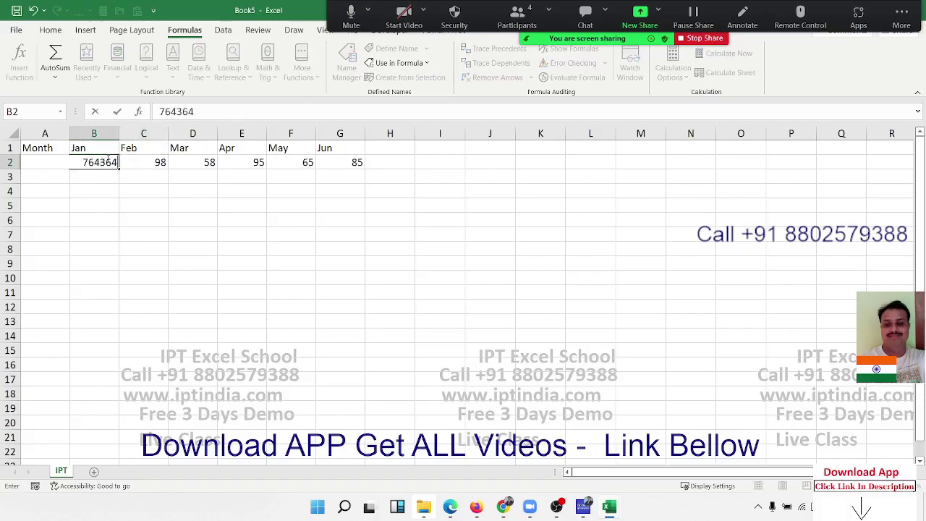
type("654")
key("Tab")
Enter Feb–Jun sales of 16454654, 546546564, 65451165, 46411645 and 564564654
type("164")
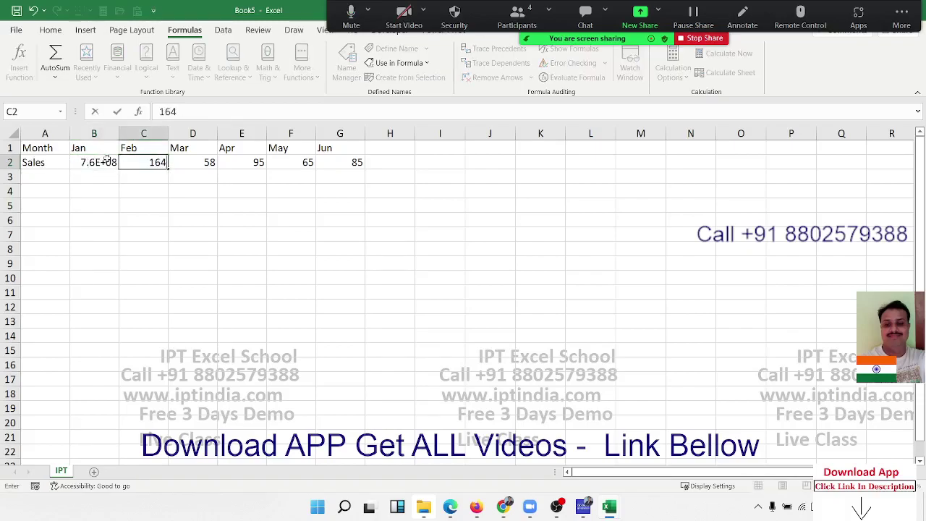
type("54654")
key("Tab")
type("546546564")
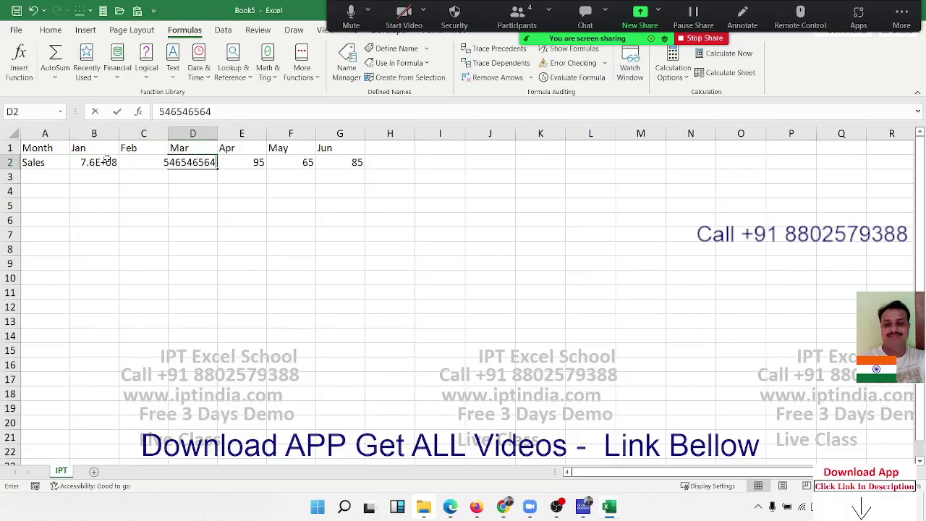
key("Tab")
type("65451165")
key("Tab")
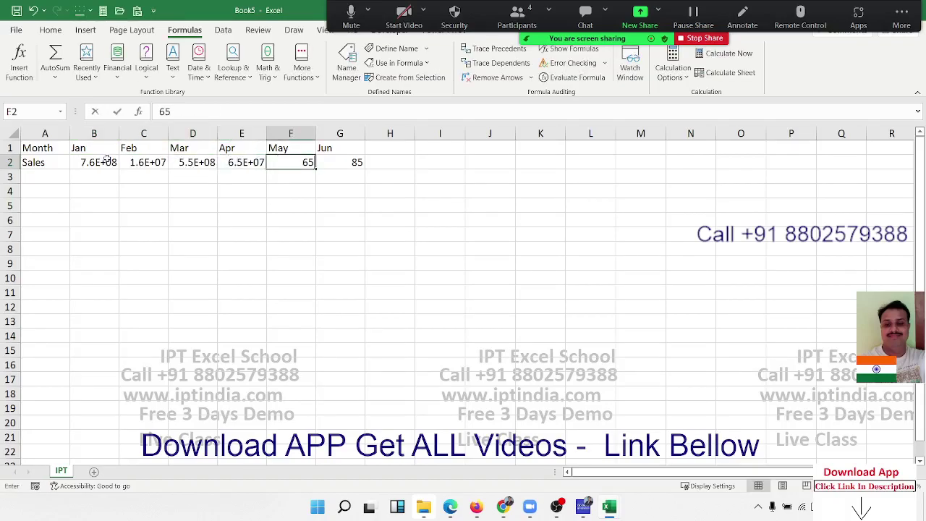
type("46411645")
key("Tab")
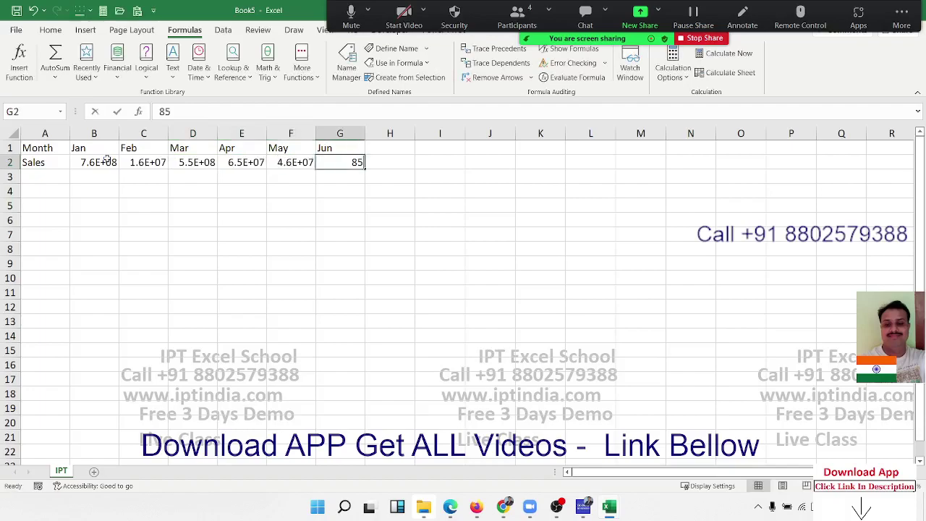
type("564564654")
key("Return")
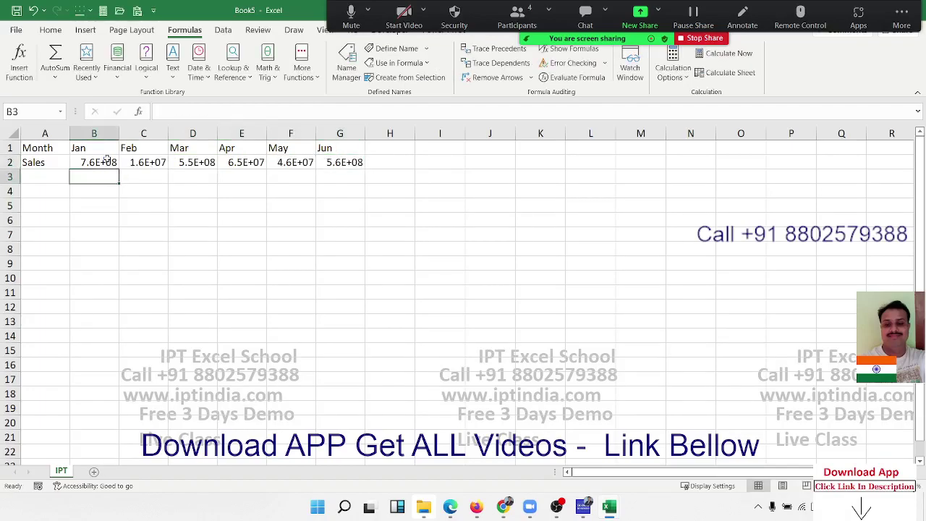
Widen columns B–G so the full sales figures show, then select the table A1:G2
left_click_drag(115, 148, 304, 148)
left_click_drag(112, 132, 374, 133)
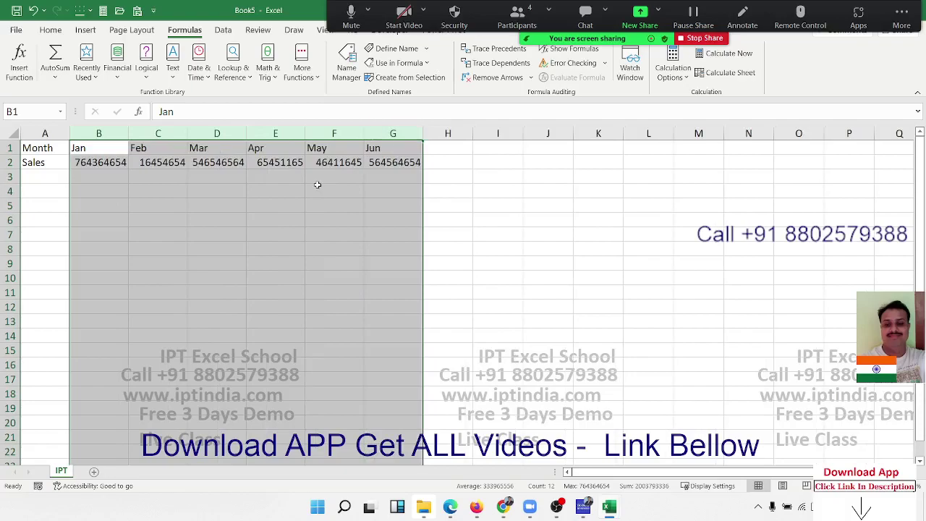
left_click(318, 187)
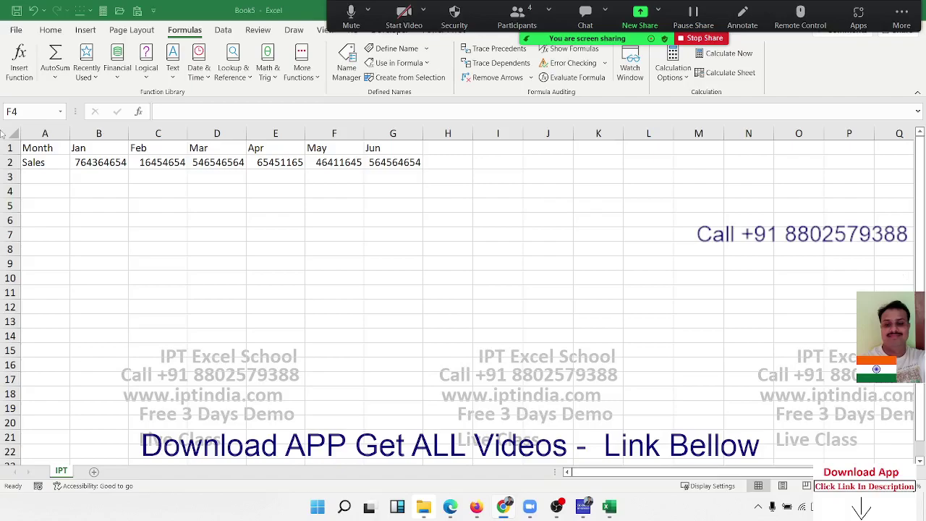
left_click_drag(119, 161, 141, 164)
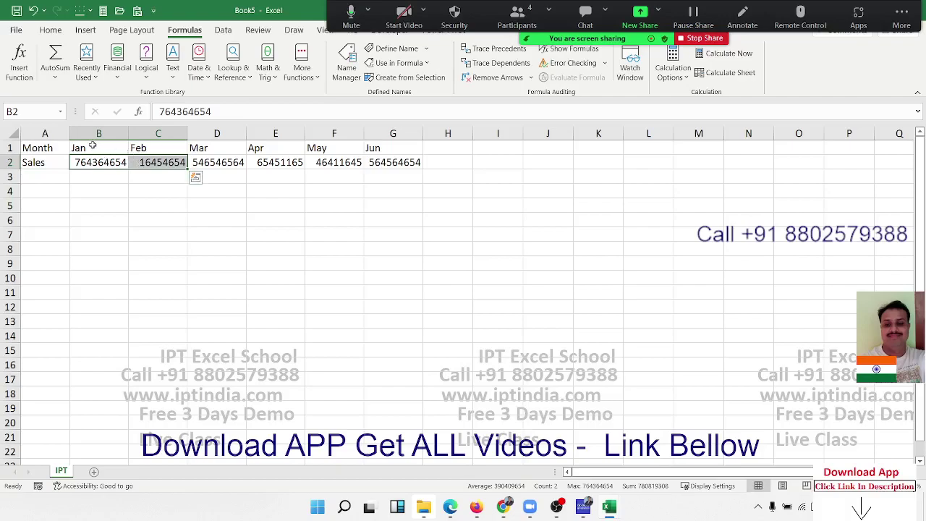
left_click_drag(59, 146, 373, 167)
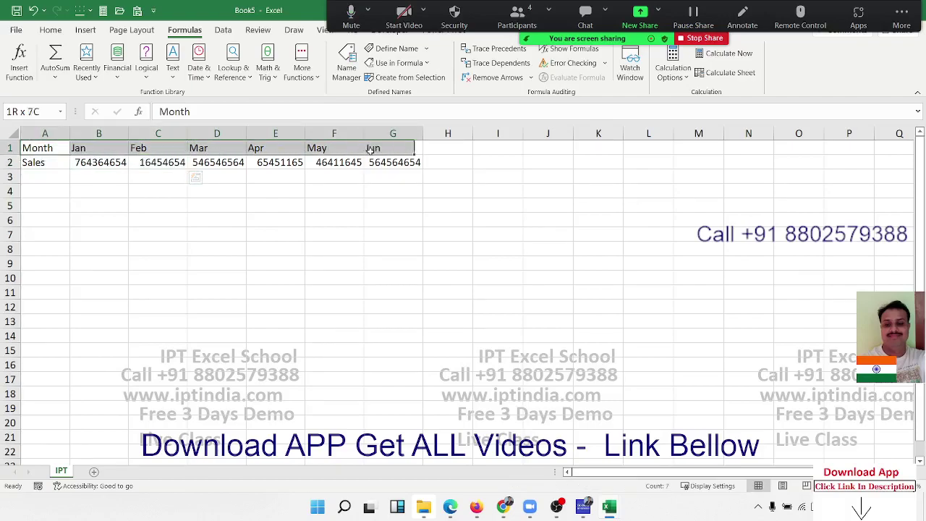
Insert a clustered column chart of the Month and Sales data
left_click(86, 30)
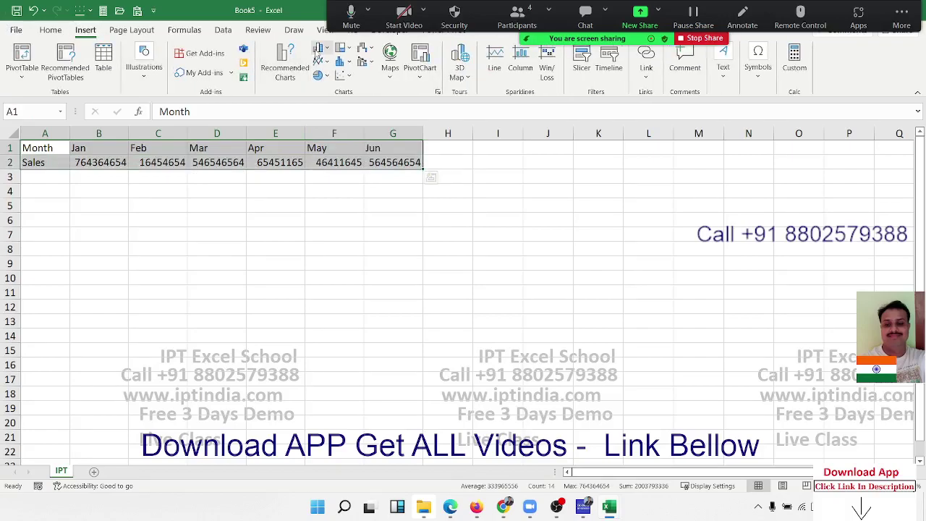
left_click(319, 49)
left_click(329, 91)
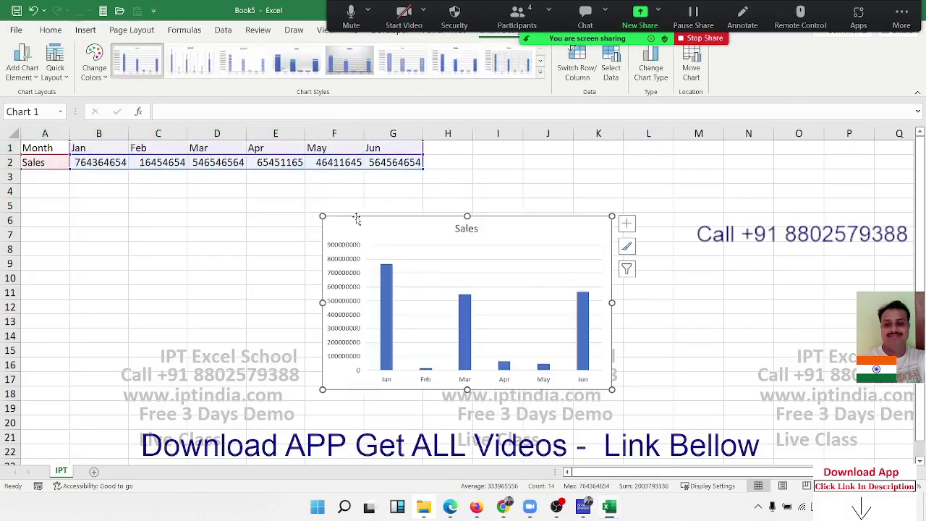
Enlarge the chart and position it just below the table
mouse_move(355, 215)
left_mouse_down()
mouse_move(219, 190)
mouse_move(143, 194)
left_mouse_up()
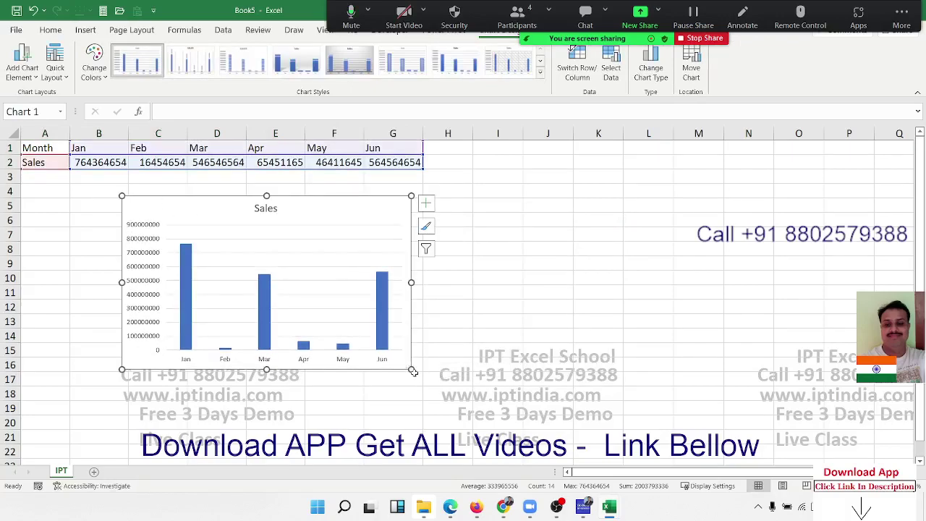
left_click(406, 375)
left_click(404, 365)
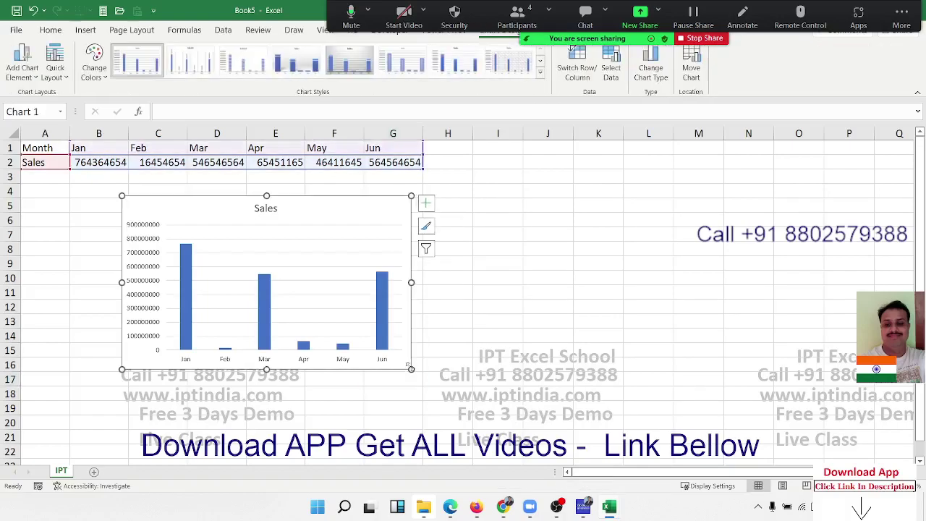
left_click_drag(410, 369, 481, 391)
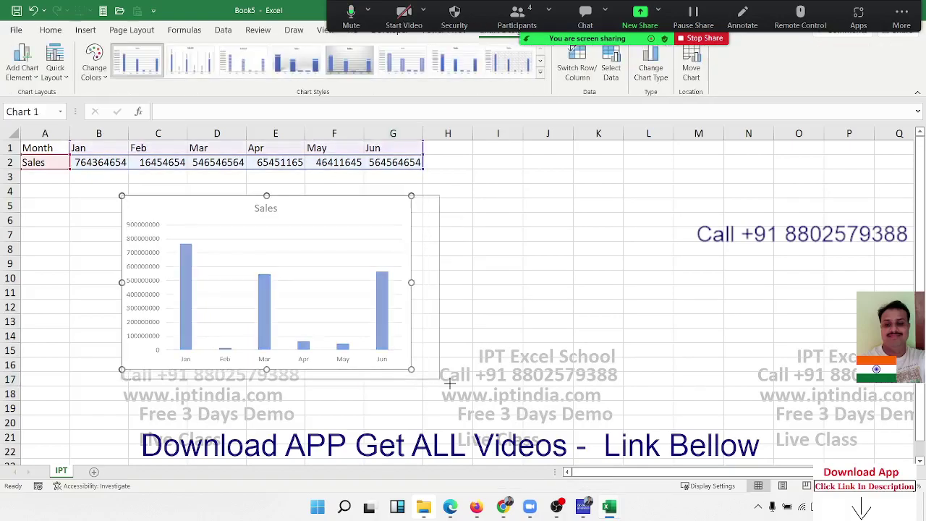
left_click_drag(345, 204, 317, 189)
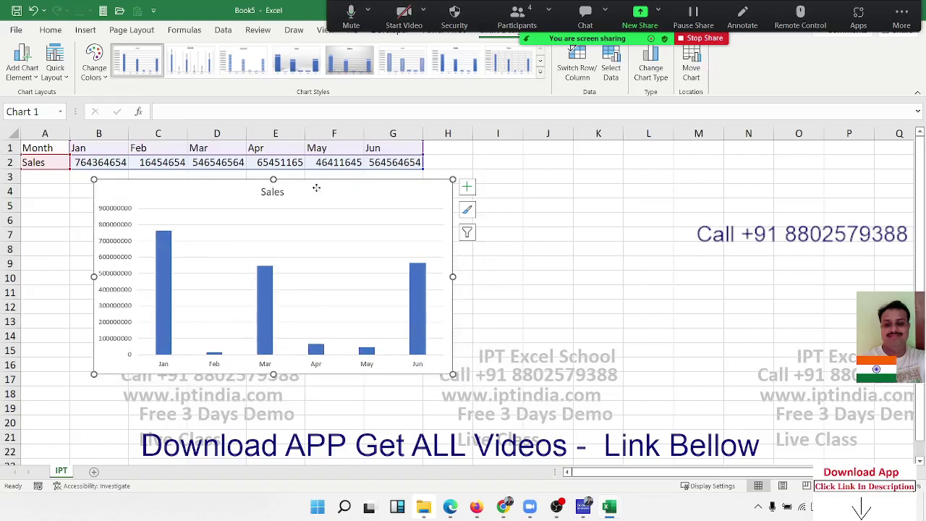
left_click_drag(316, 187, 313, 180)
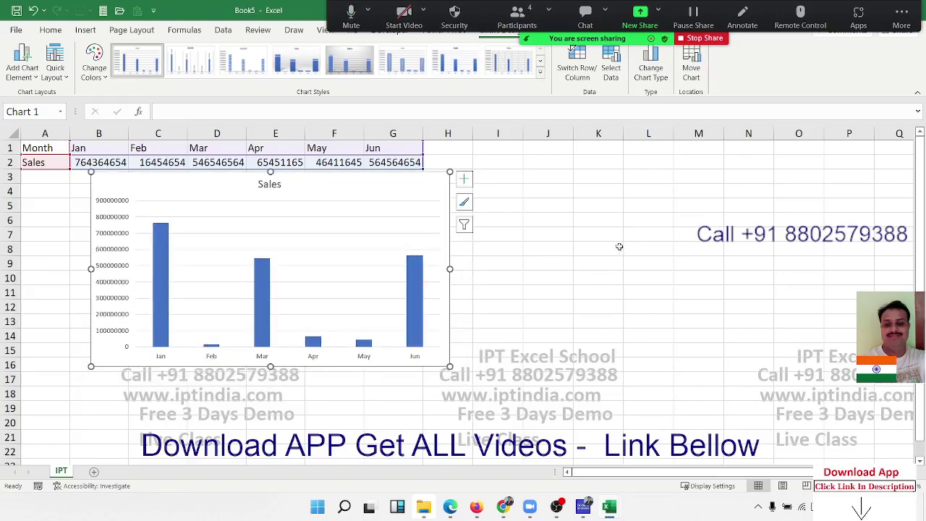
left_click(698, 263)
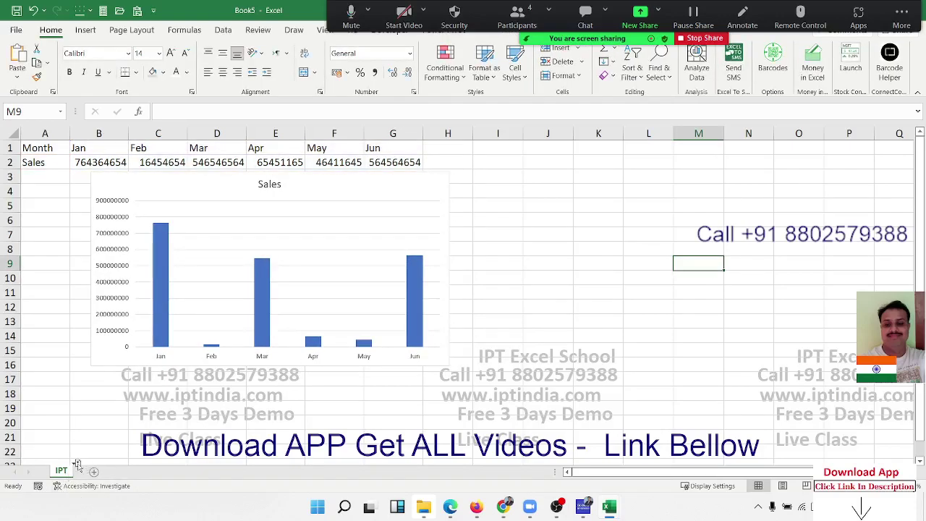
Copy the IPT sheet to IPT (2), step through its table cells and select the Sales chart
left_click_drag(72, 469, 82, 467)
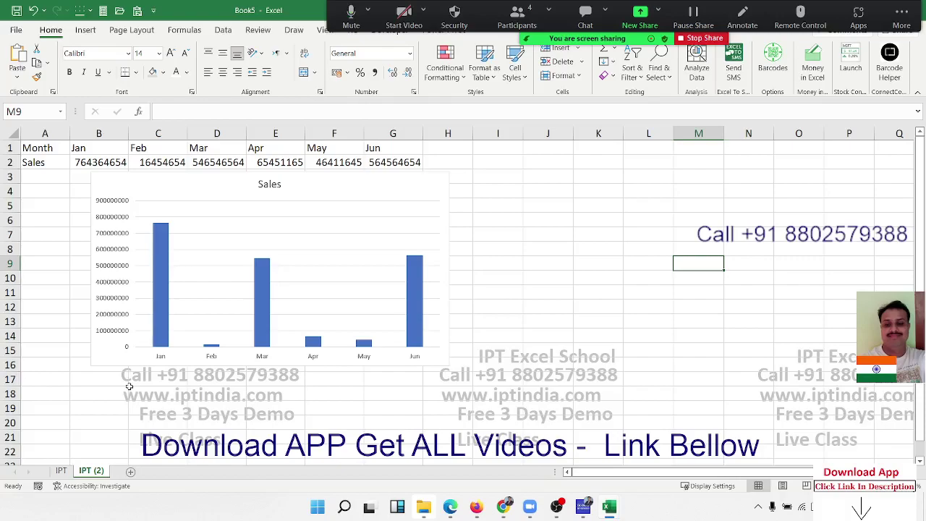
left_click(156, 160)
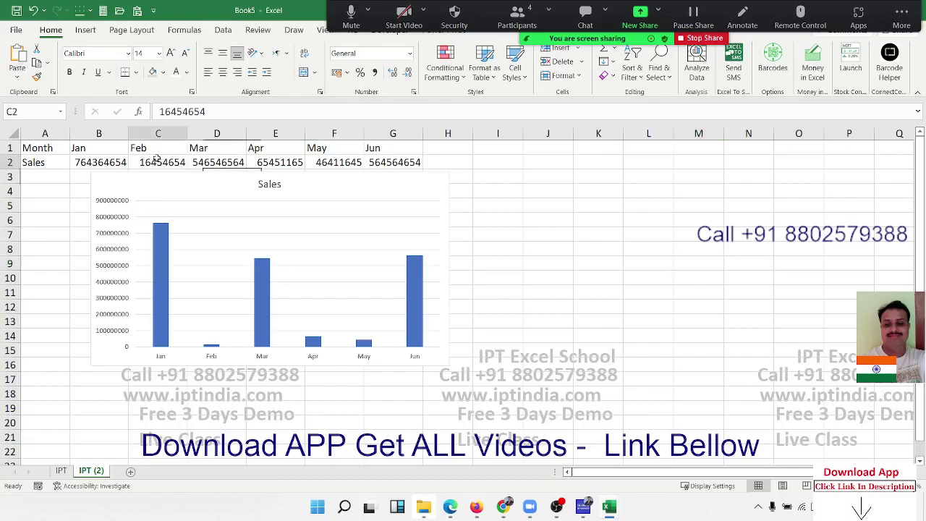
key("Up")
key("Left")
key("Right")
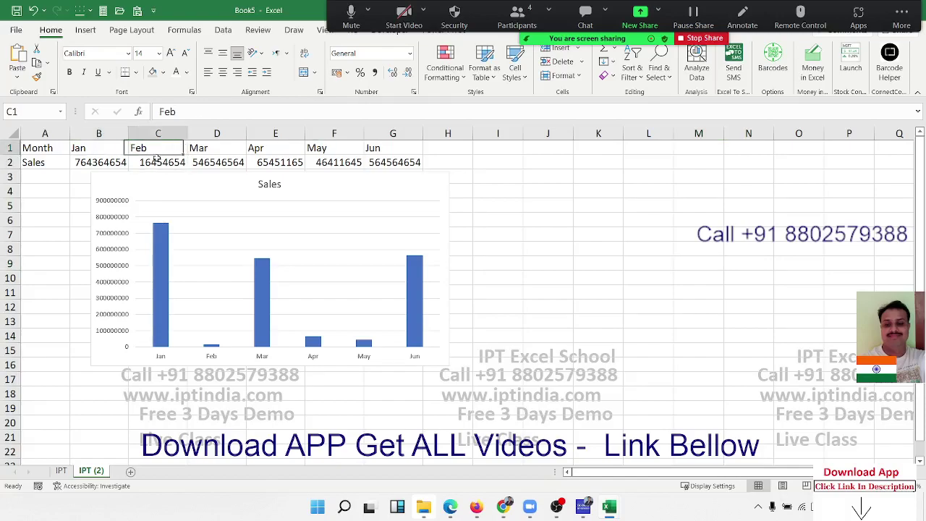
key("Right")
key("Right")
key("Right")
key("Down")
key("Right")
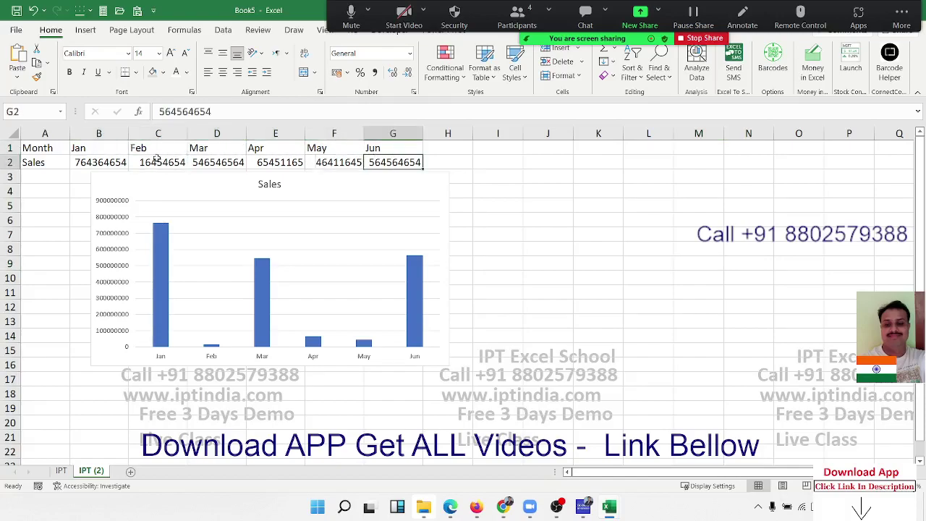
left_click(166, 192)
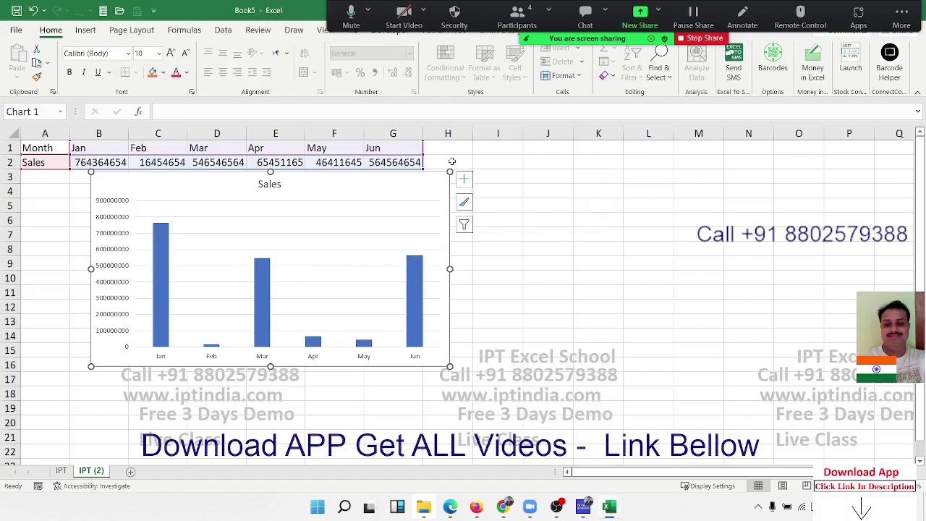
Try data labels, data table, error bars, legend and trendline on the chart, then show chart styles
left_click(466, 178)
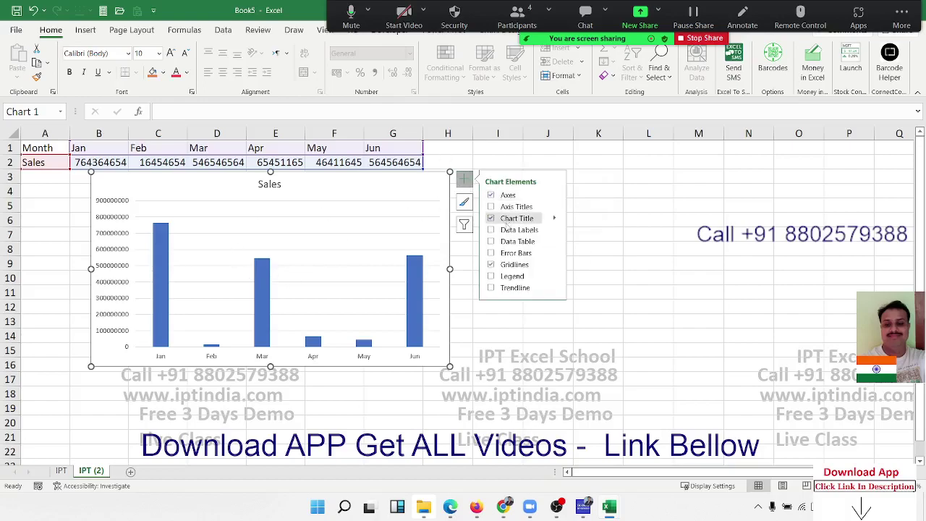
left_click(492, 230)
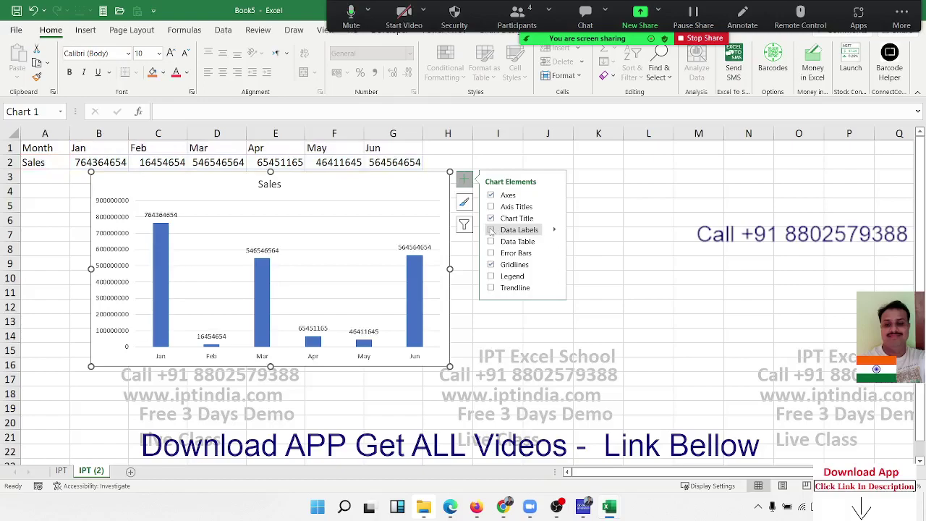
left_click(492, 241)
left_click(492, 241)
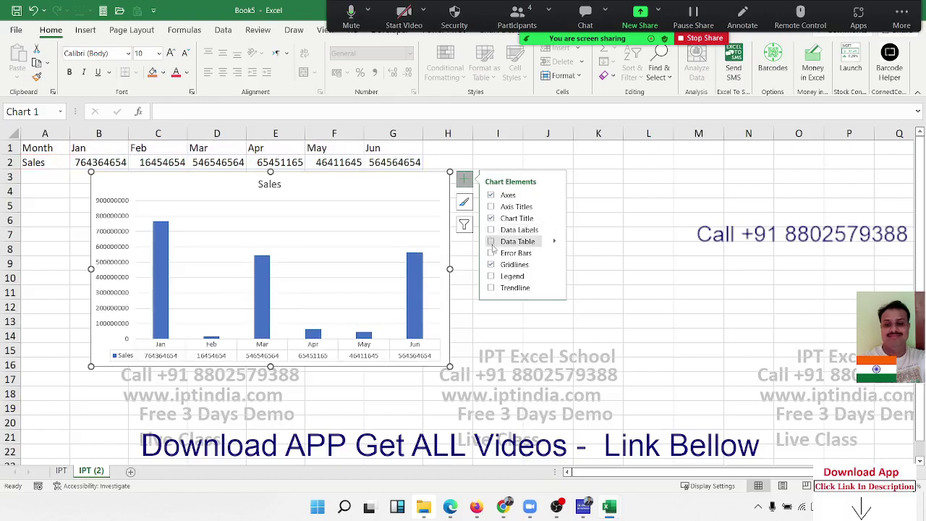
left_click(491, 253)
left_click(491, 253)
left_click(492, 276)
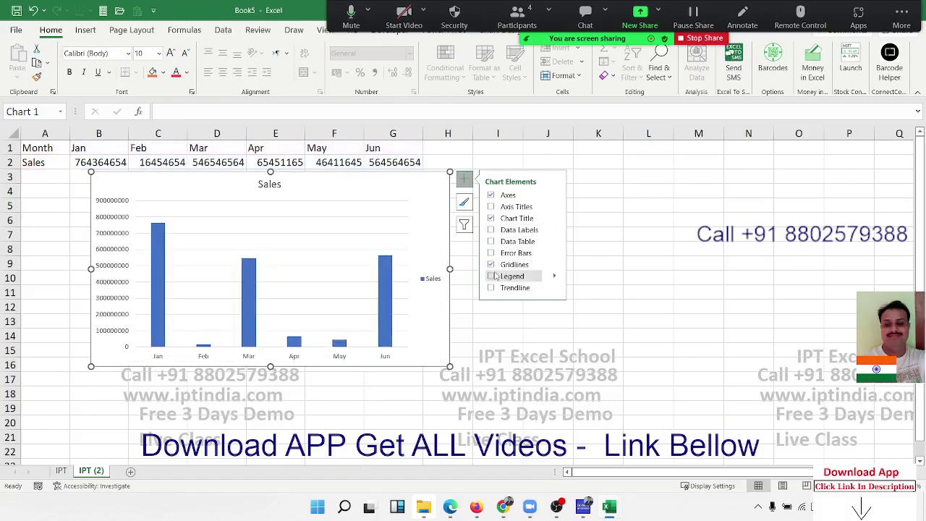
left_click(491, 276)
left_click(491, 287)
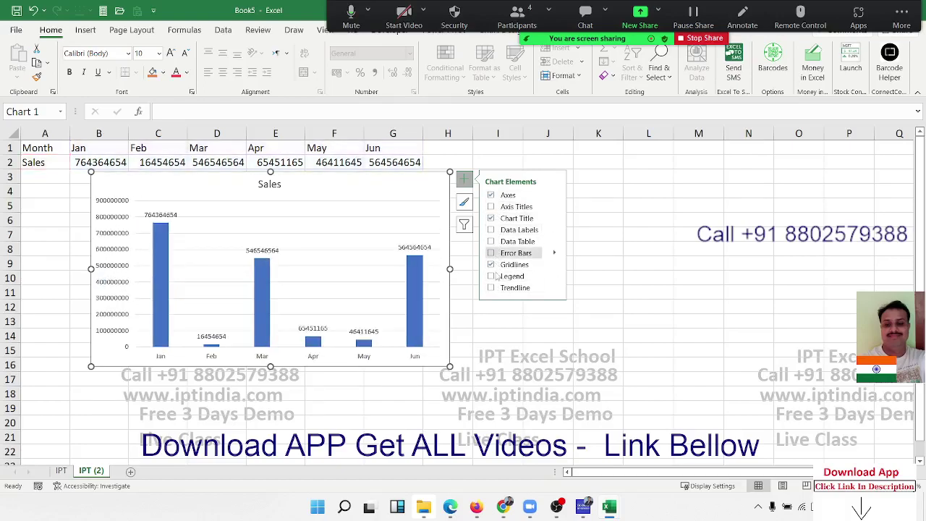
left_click(465, 203)
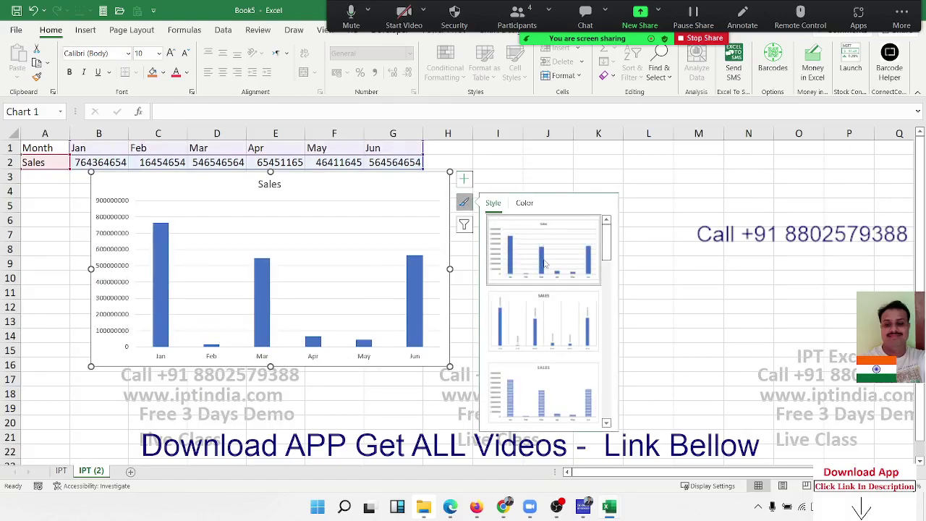
scroll(545, 265, "down", 5)
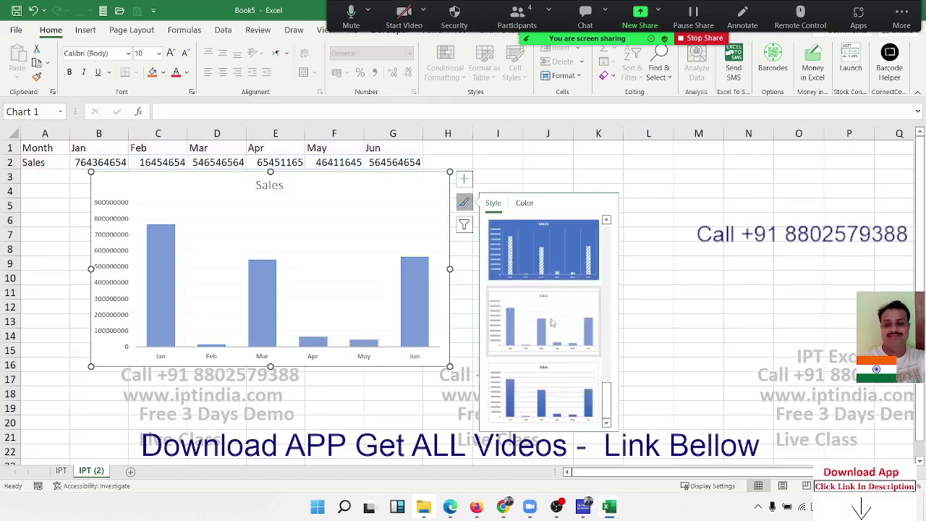
scroll(550, 318, "up", 5)
scroll(552, 323, "down", 2)
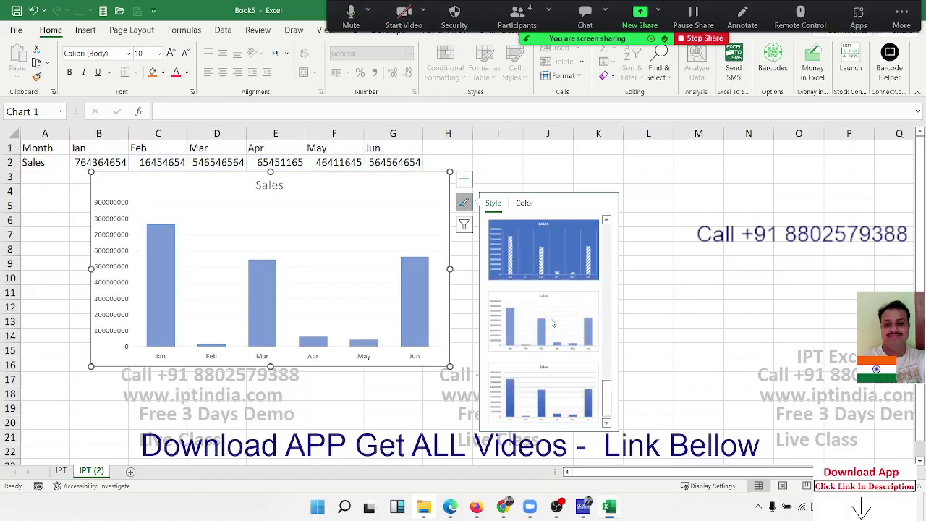
scroll(552, 323, "up", 2)
scroll(552, 323, "down", 4)
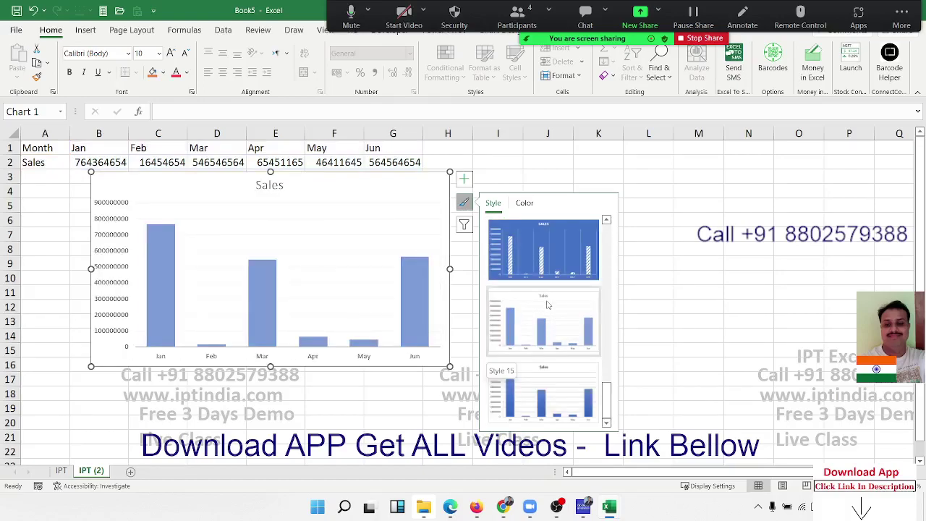
Filter Mar and Jun out of the Sales chart, then restore all six months
left_click(464, 225)
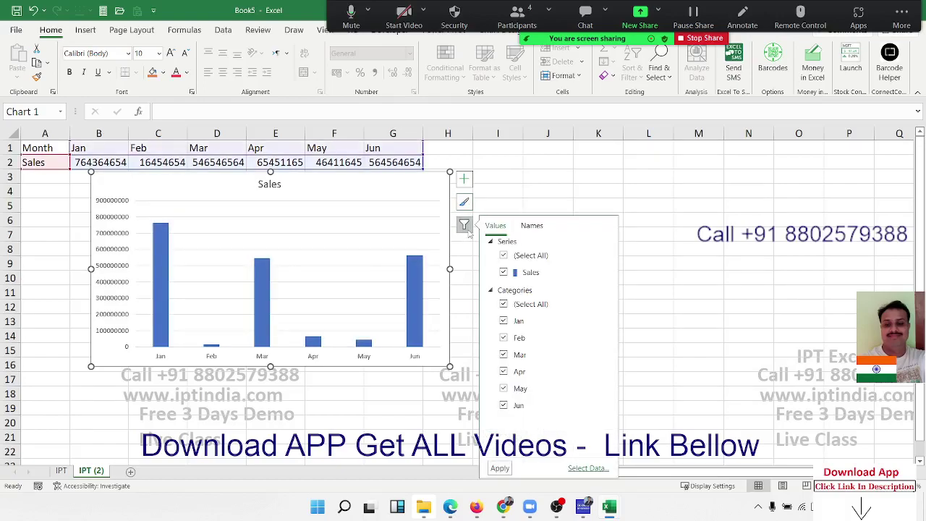
left_click(504, 355)
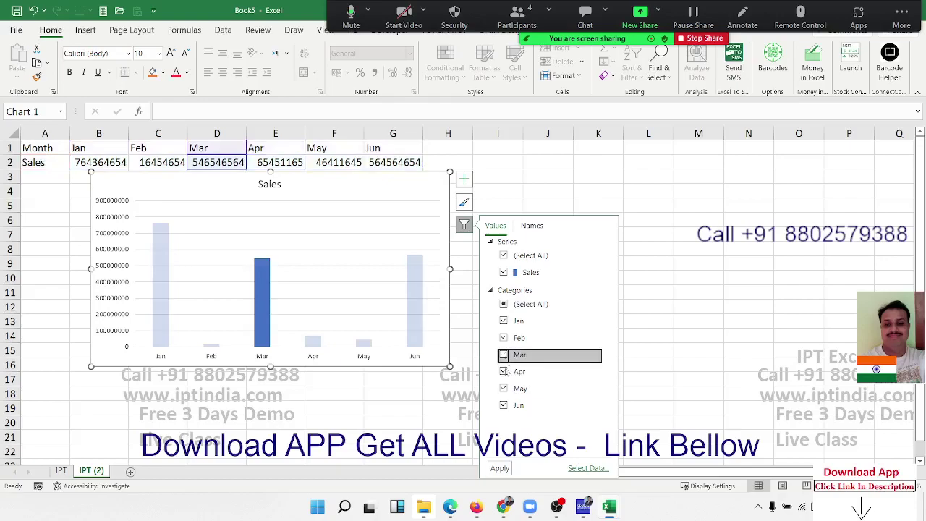
left_click(504, 406)
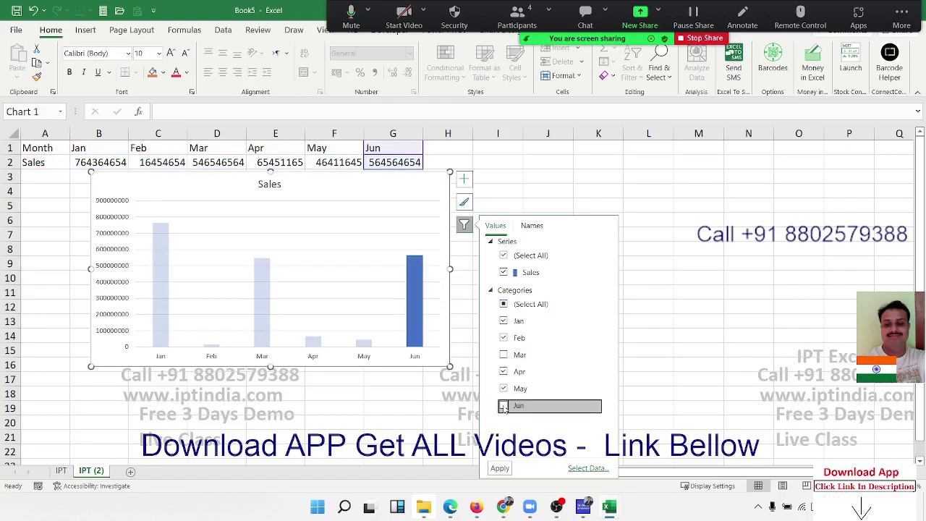
left_click(500, 468)
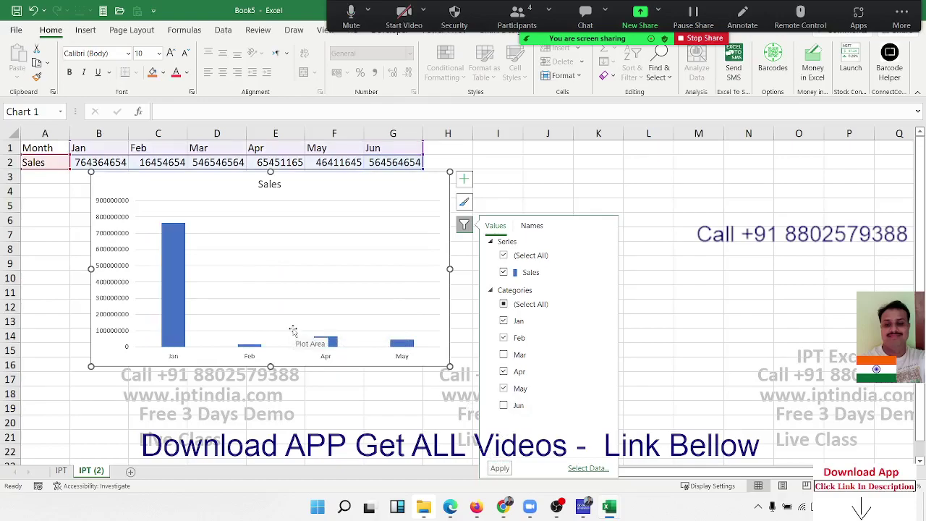
left_click(504, 304)
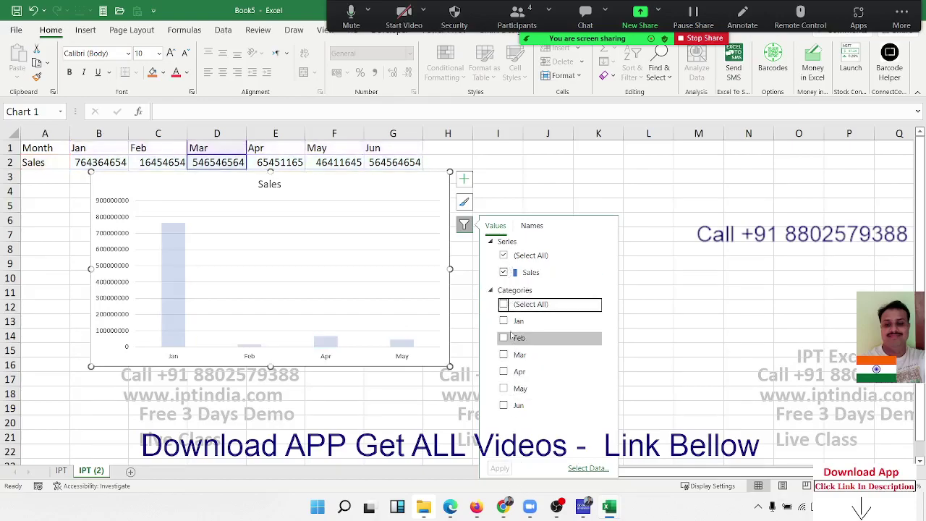
left_click(505, 305)
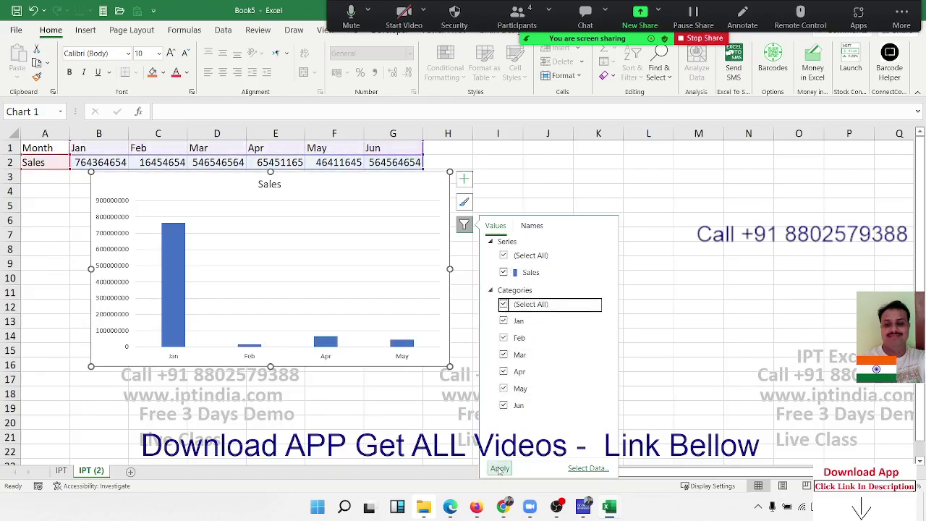
left_click(471, 285)
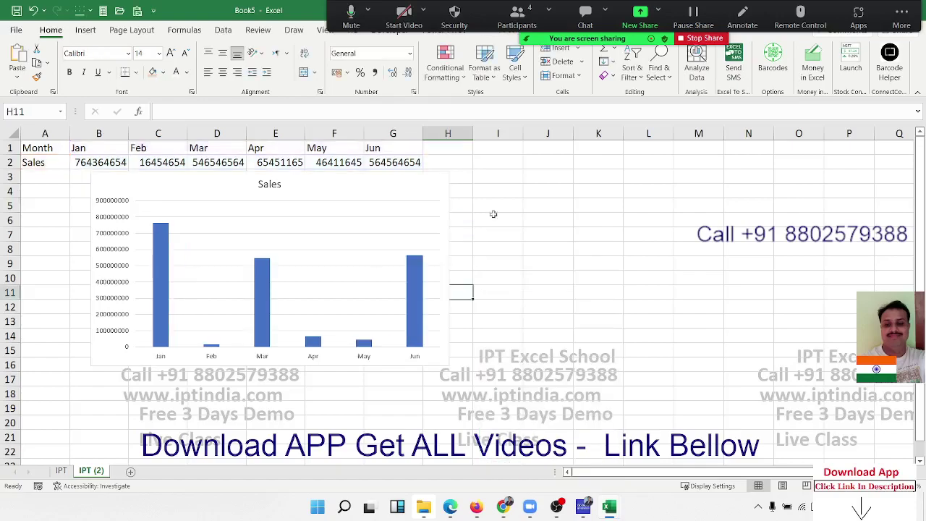
Browse the Sales chart's styles, quick layouts and colour schemes without applying any
left_click(427, 190)
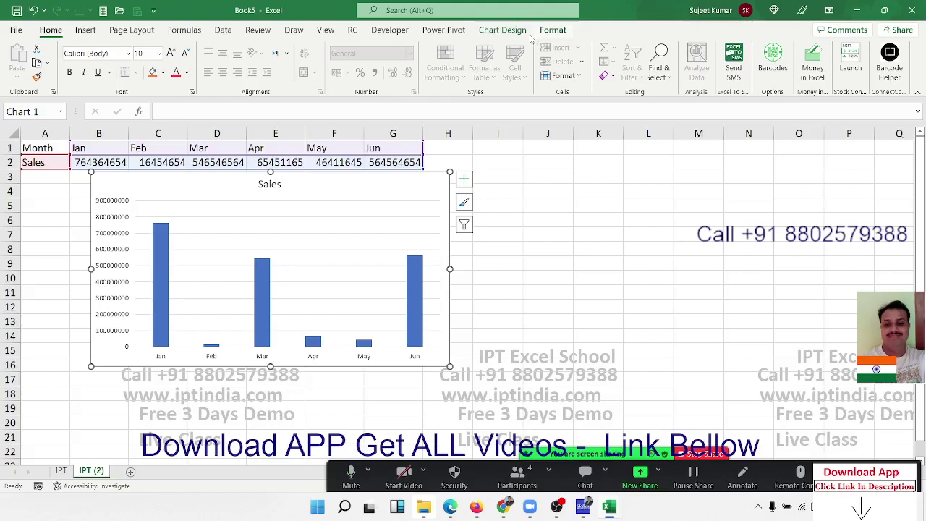
left_click(521, 34)
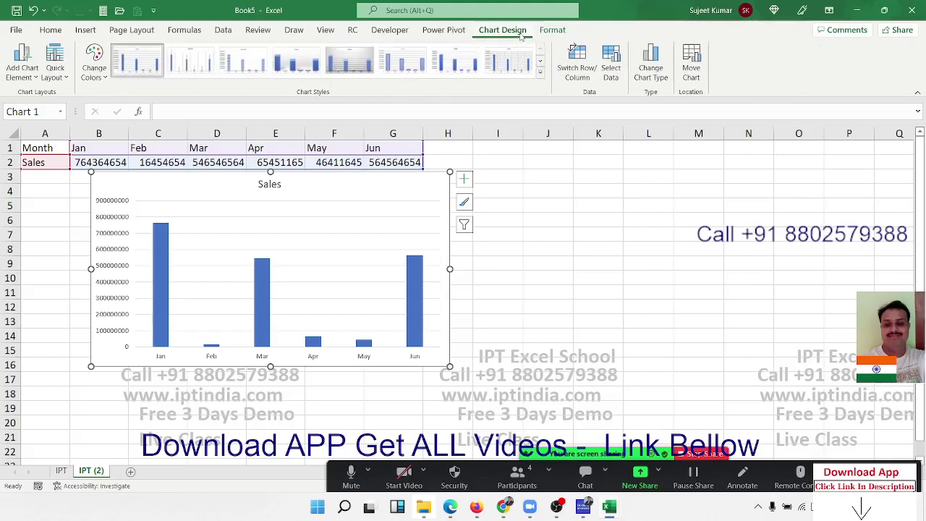
left_click(540, 73)
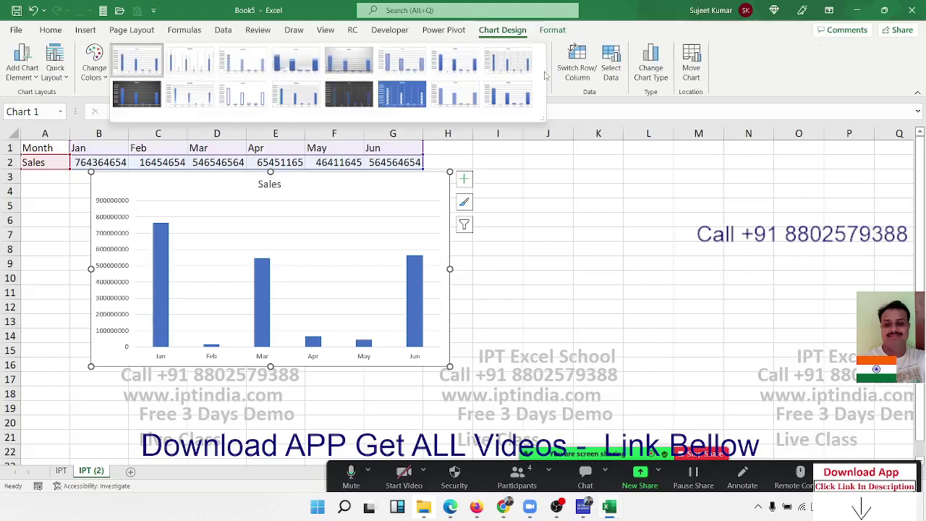
left_click(52, 72)
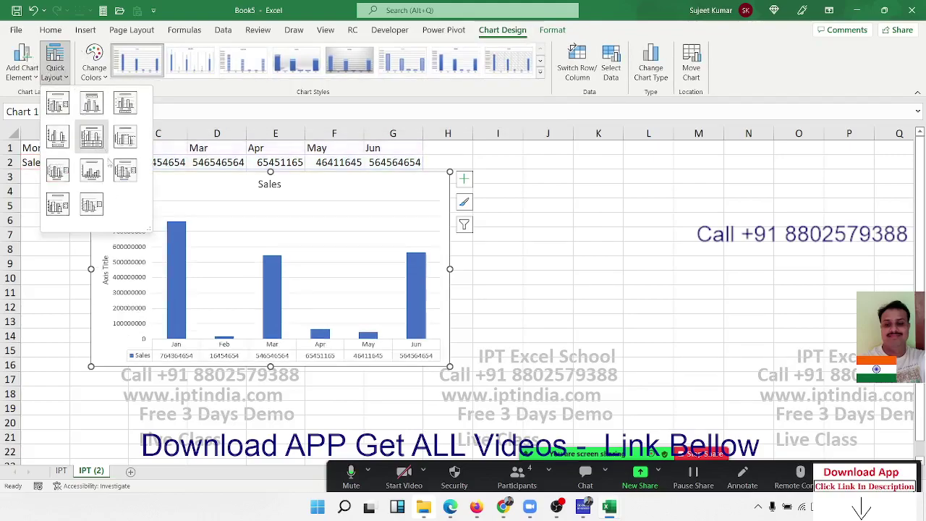
left_click(95, 65)
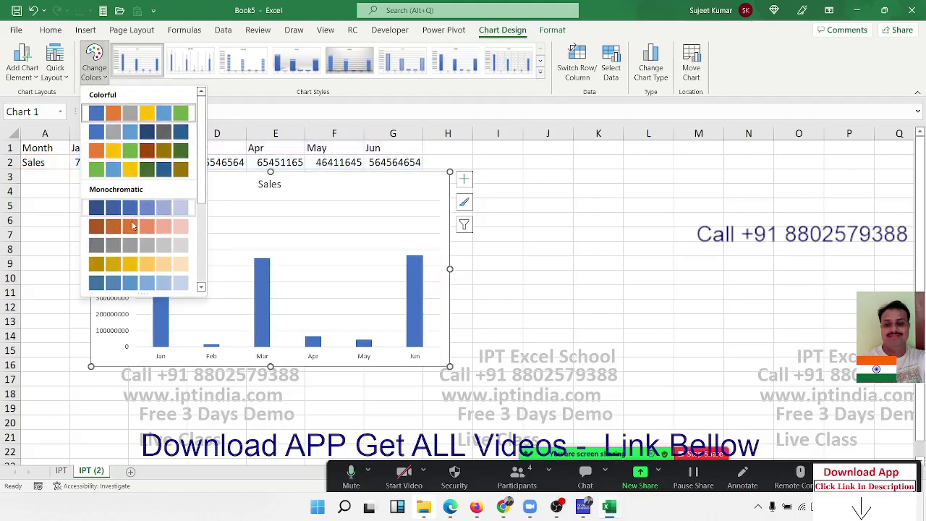
left_click(434, 118)
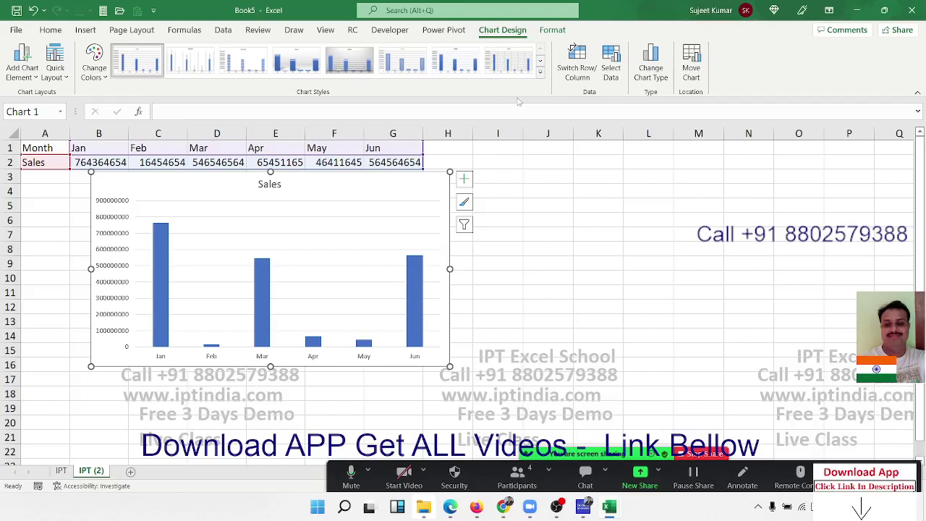
Switch the chart to a column variant with varied colours and make it wider
left_click(654, 76)
mouse_move(391, 206)
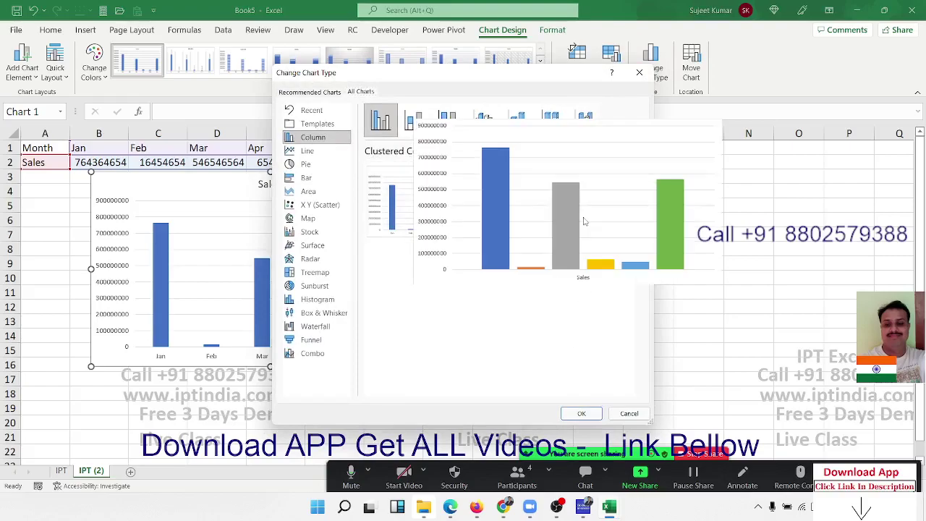
left_click(597, 417)
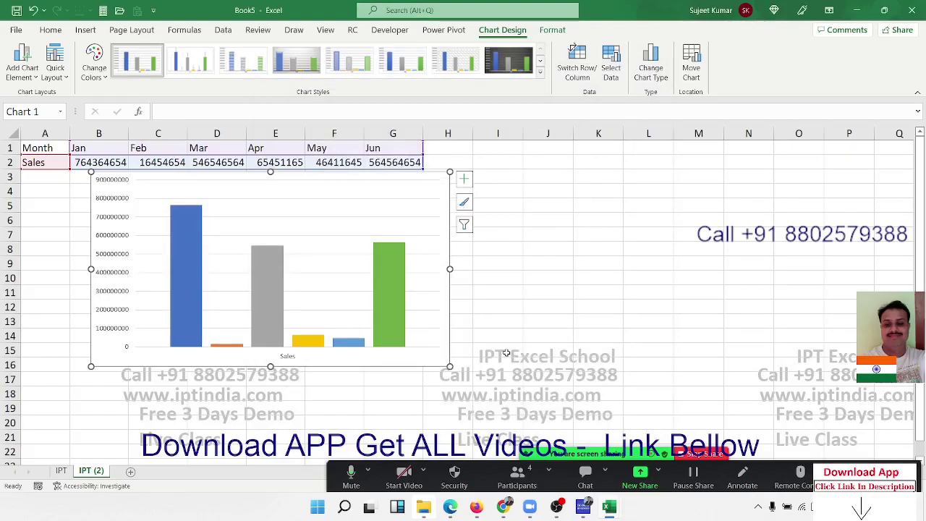
left_click(556, 312)
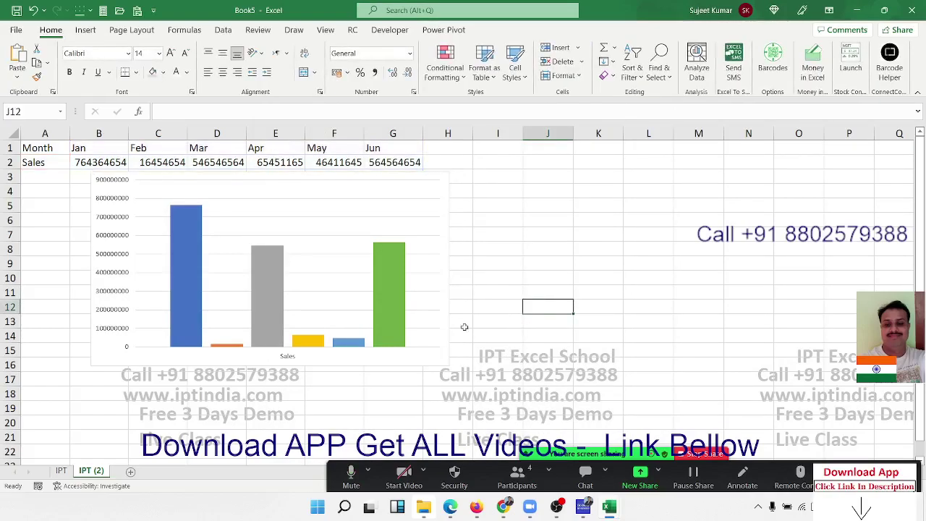
left_click(442, 352)
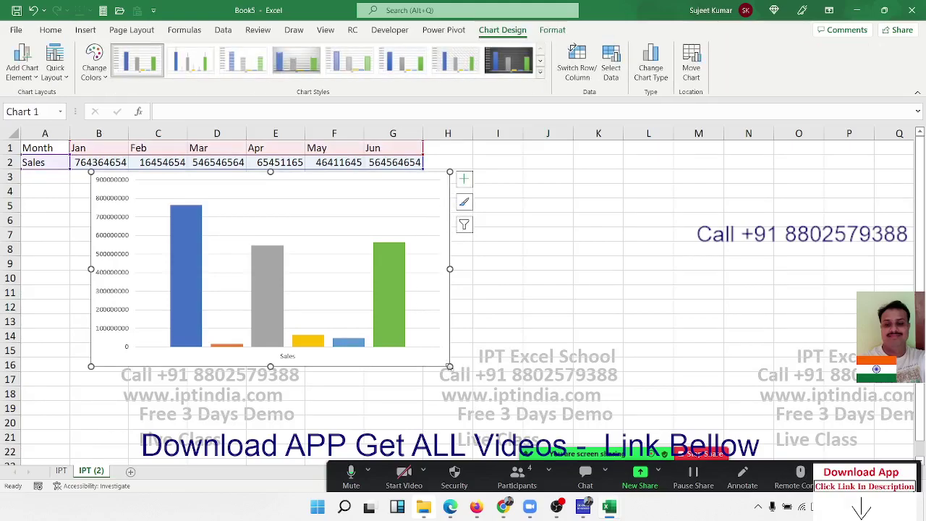
mouse_move(449, 367)
left_mouse_down()
mouse_move(560, 342)
mouse_move(545, 368)
left_mouse_up()
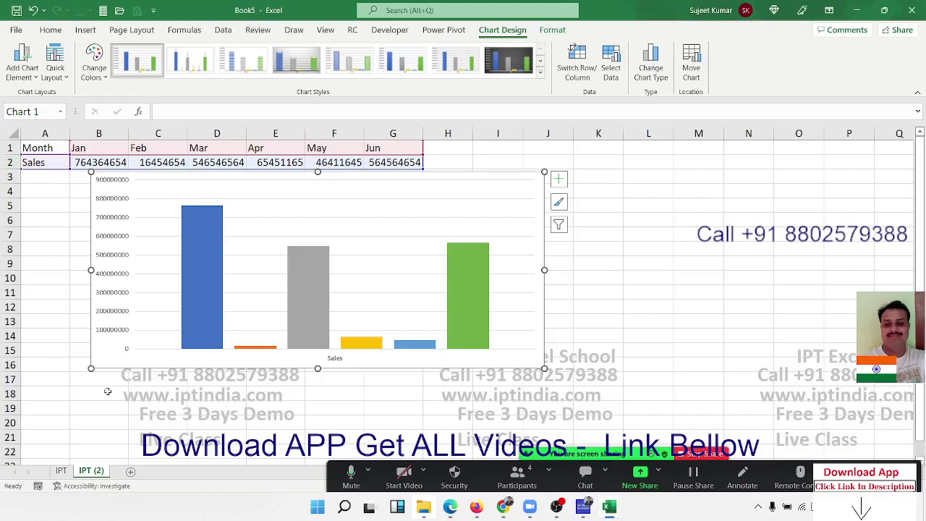
Try a nearly transparent blue chart-area fill, restore the automatic fill, and select the plot area
right_click(106, 359)
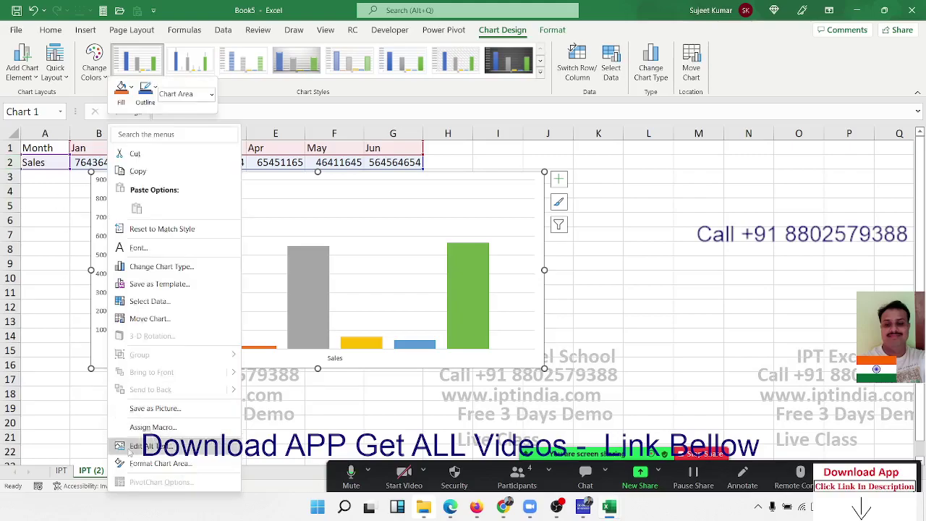
left_click(159, 463)
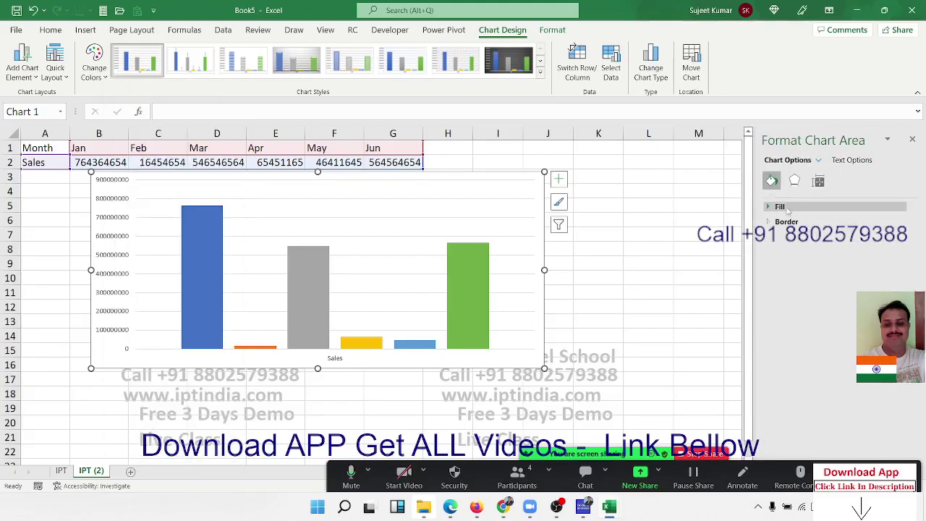
left_click(782, 207)
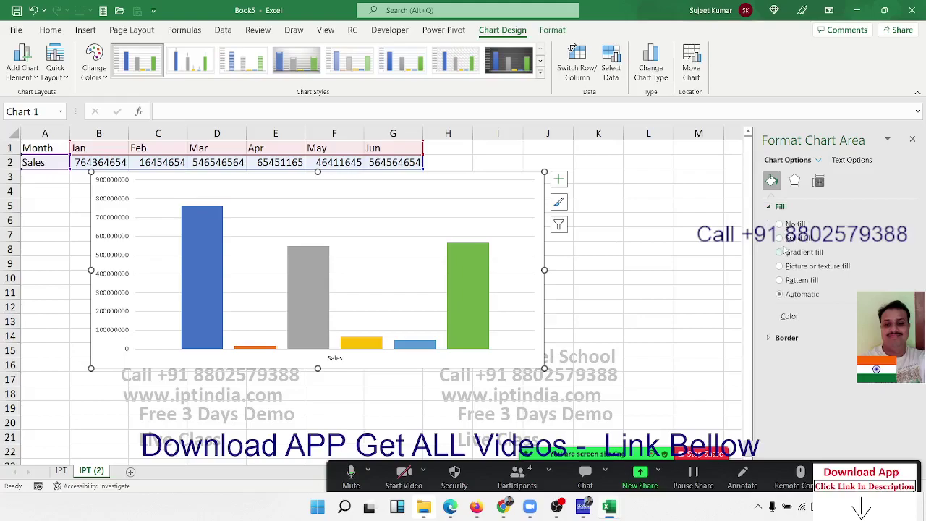
left_click(782, 238)
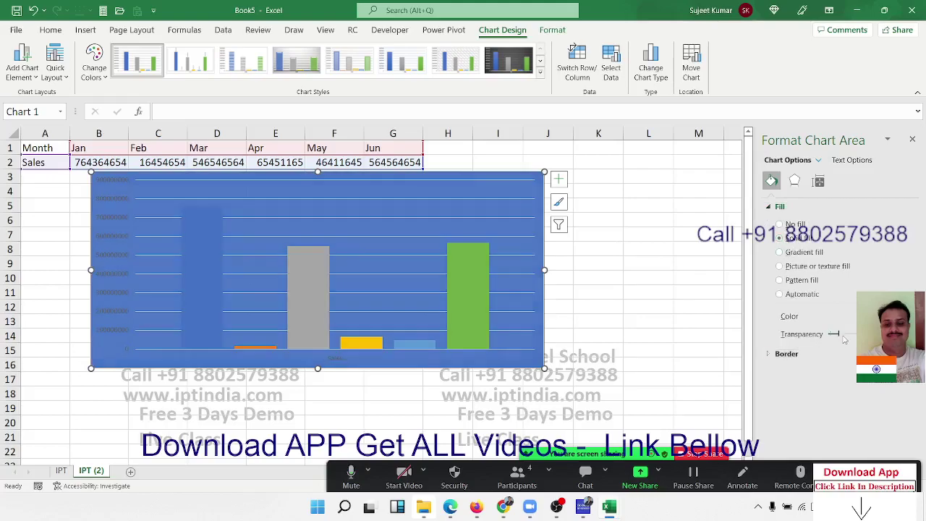
mouse_move(831, 335)
left_mouse_down()
mouse_move(854, 338)
mouse_move(846, 335)
left_mouse_up()
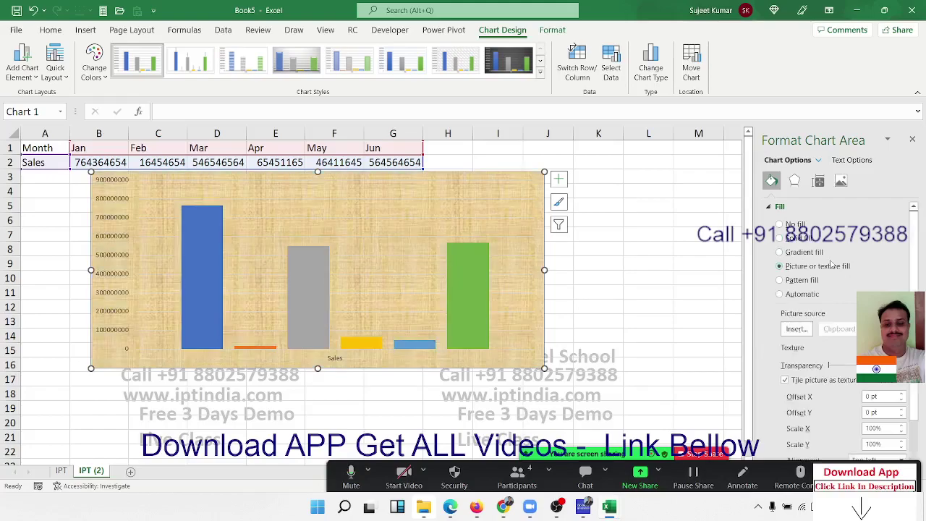
left_click(779, 225)
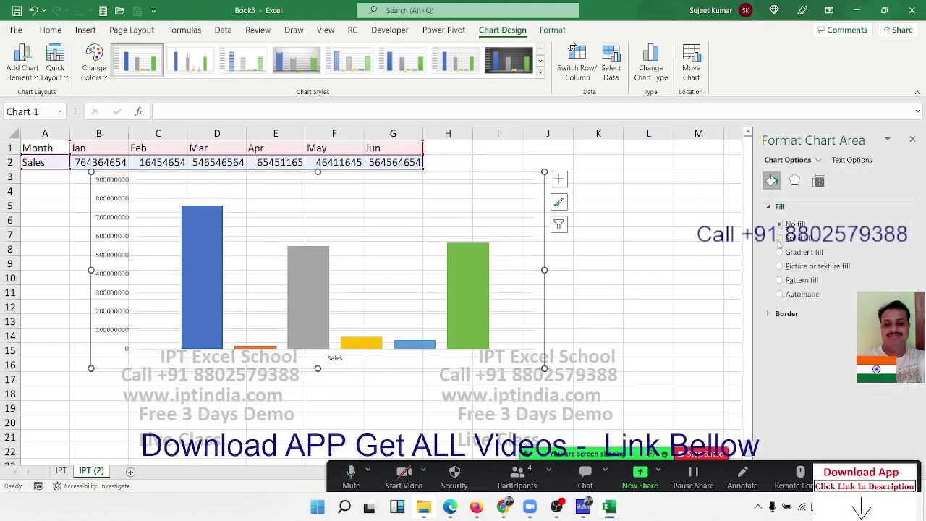
left_click(789, 294)
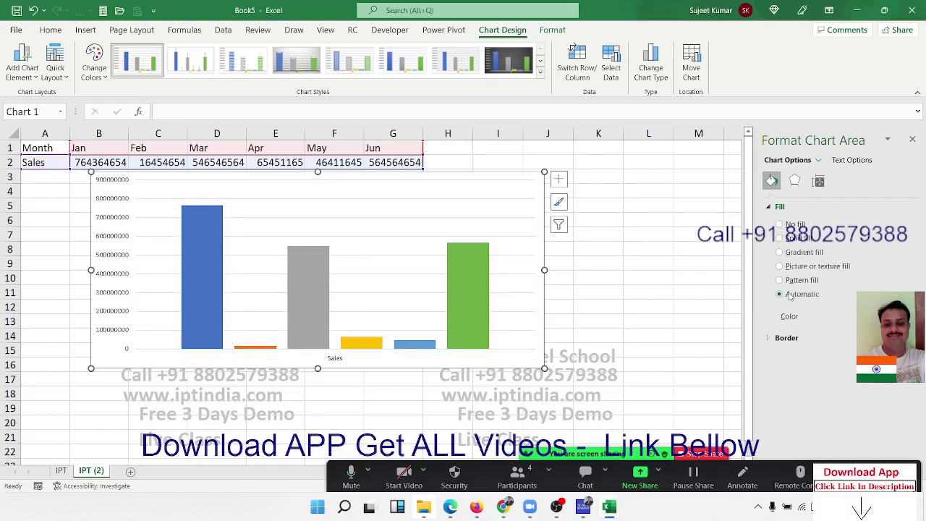
left_click(438, 211)
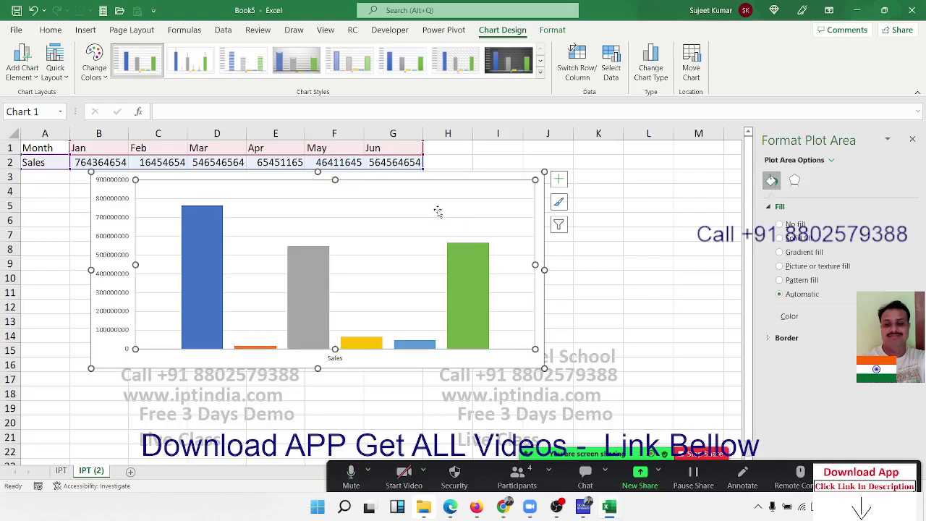
Check the chart area, plot-area Border, Mar column and gridlines, ending on the Jun data series
left_click(467, 364)
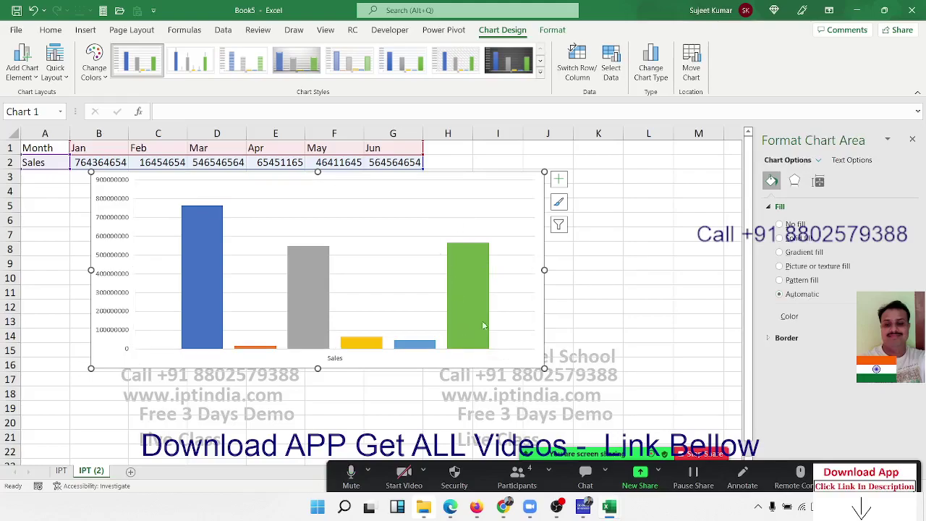
left_click(468, 196)
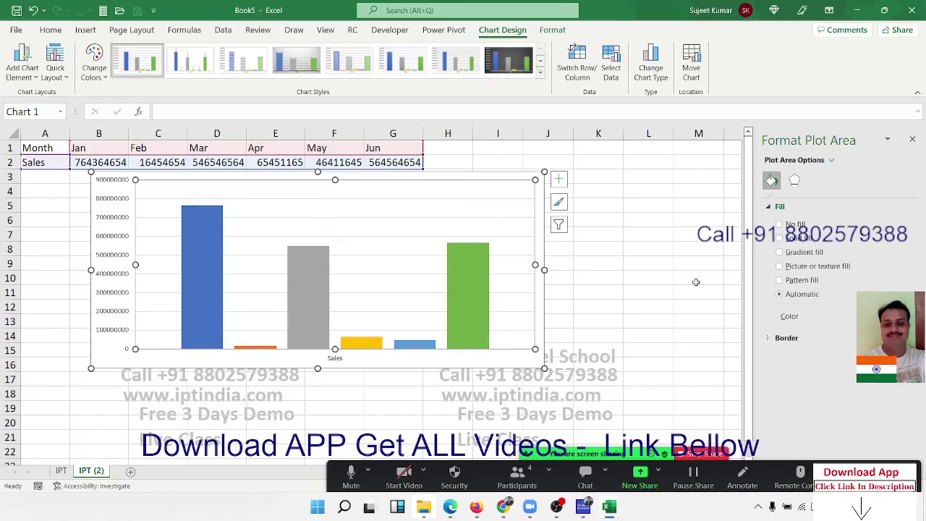
left_click(778, 338)
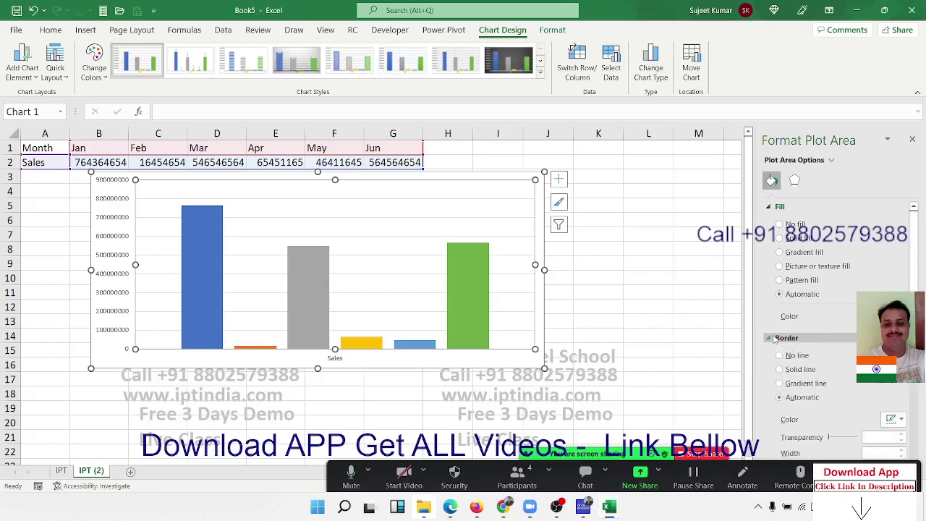
left_click(465, 272)
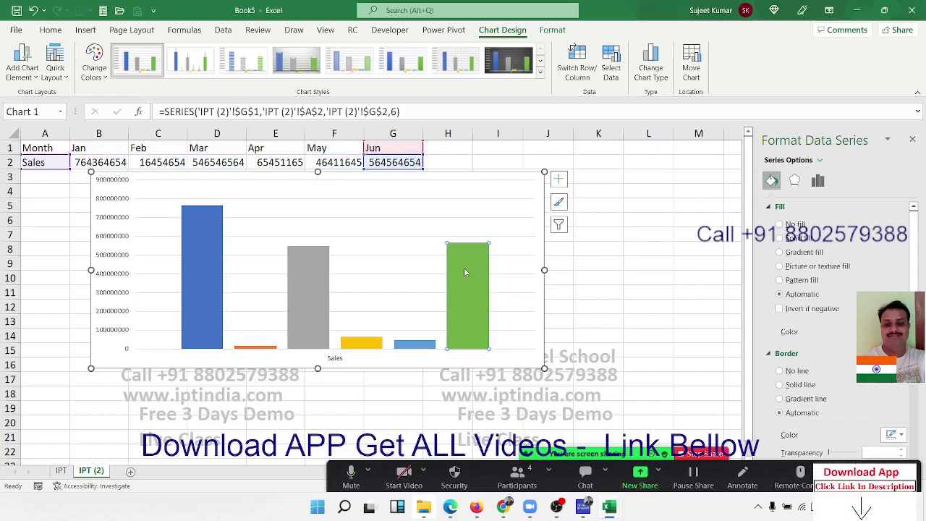
left_click(316, 269)
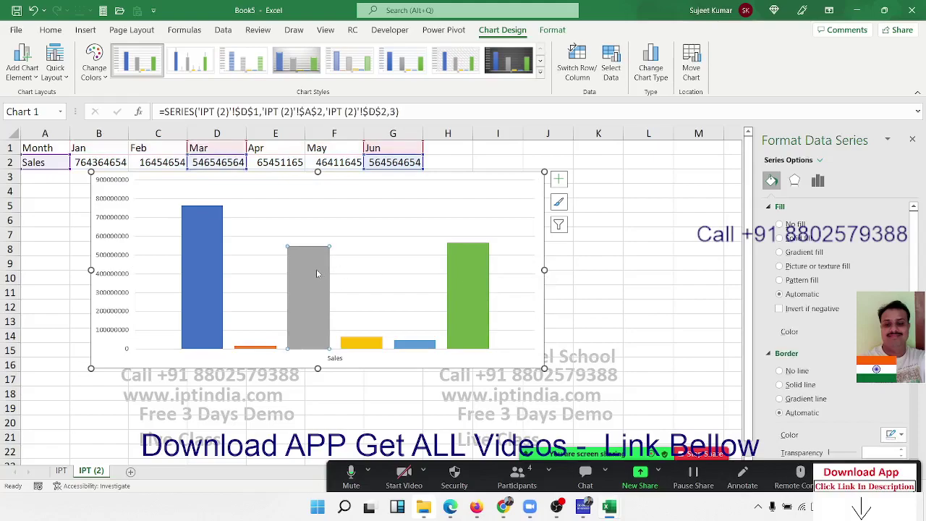
left_click(254, 256)
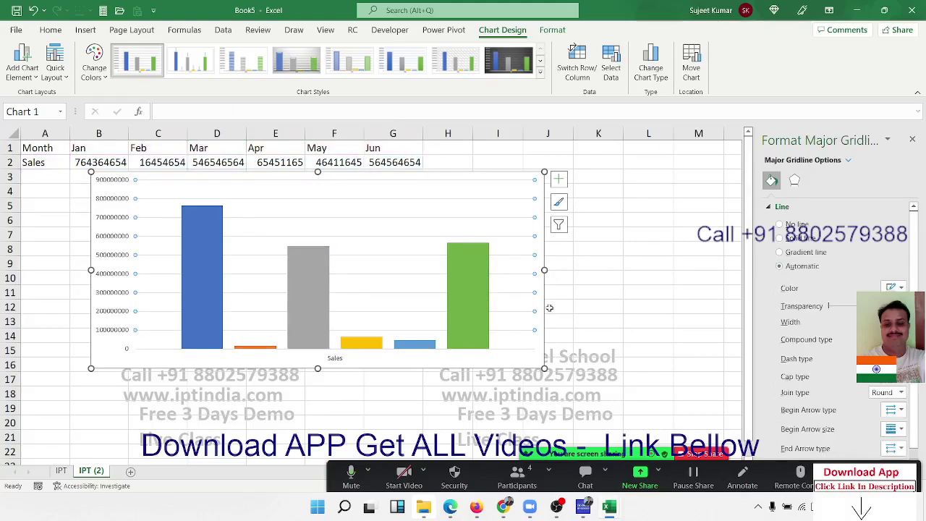
left_click(457, 291)
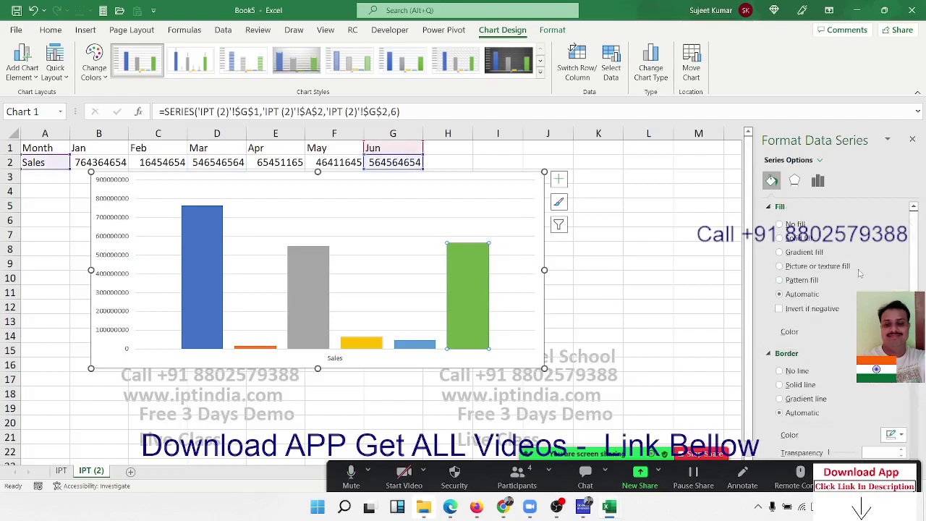
Set the sales series gap width to 0% so the monthly columns touch, and glance at Effects
left_click(825, 183)
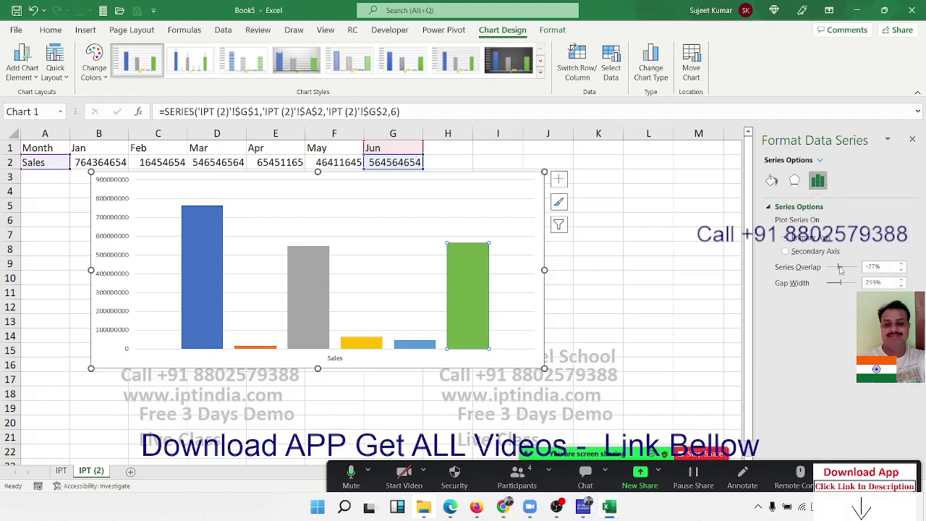
mouse_move(840, 267)
left_mouse_down()
mouse_move(846, 273)
mouse_move(835, 287)
mouse_move(825, 285)
left_mouse_up()
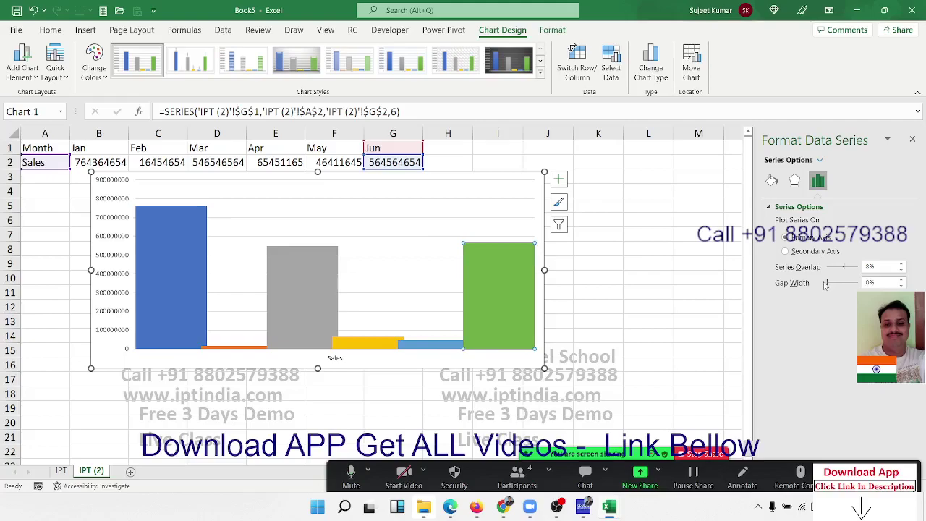
left_click(795, 181)
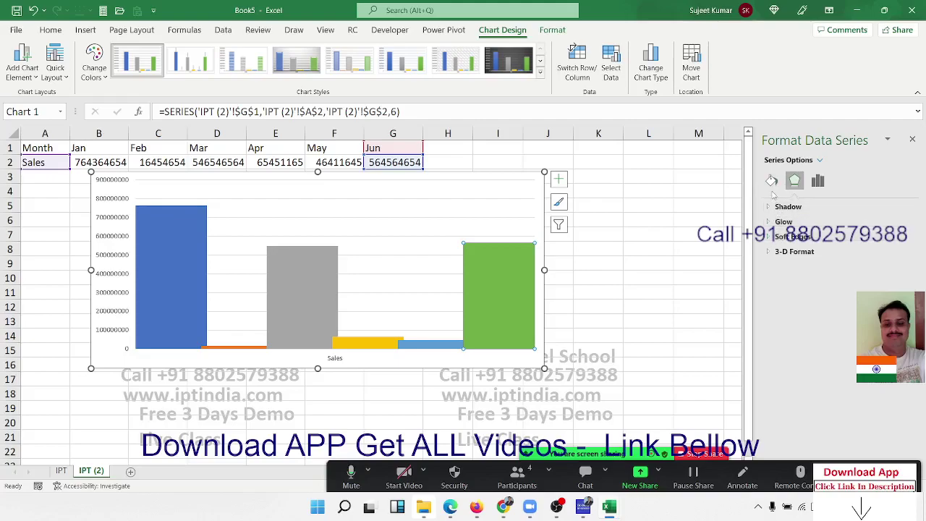
left_click(771, 182)
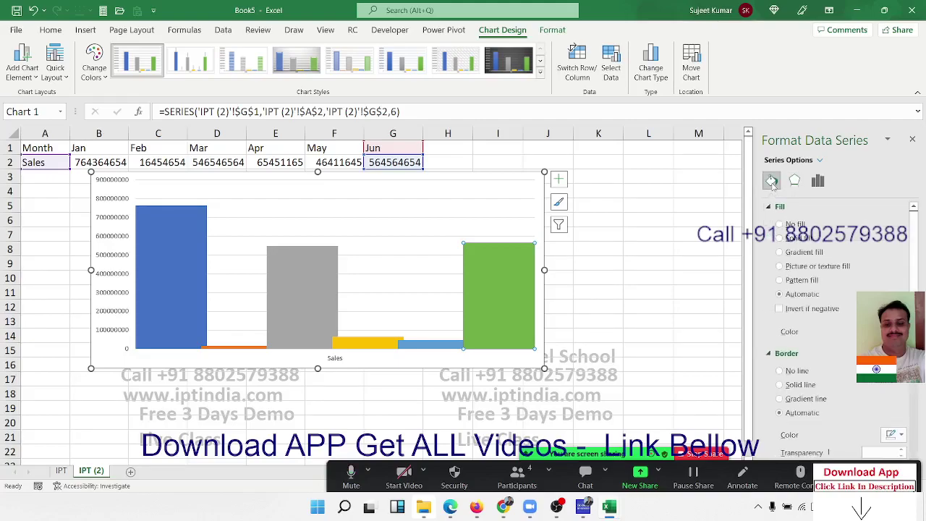
Fill the Jun sales column solid red, then select the vertical value axis
left_click(554, 31)
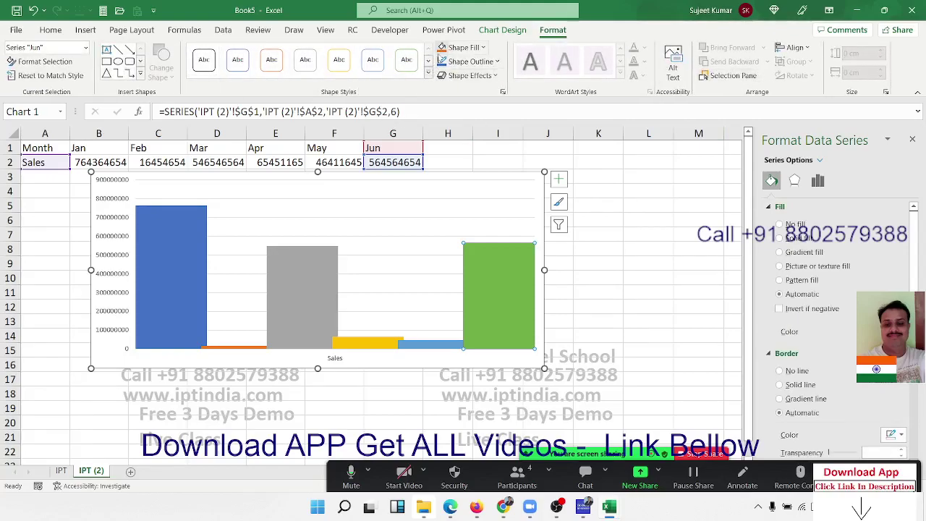
left_click(441, 47)
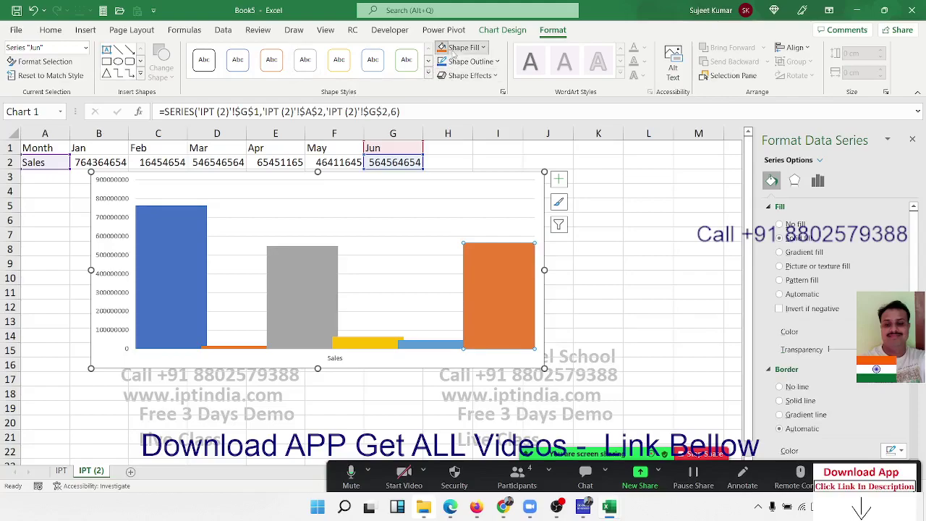
left_click(482, 47)
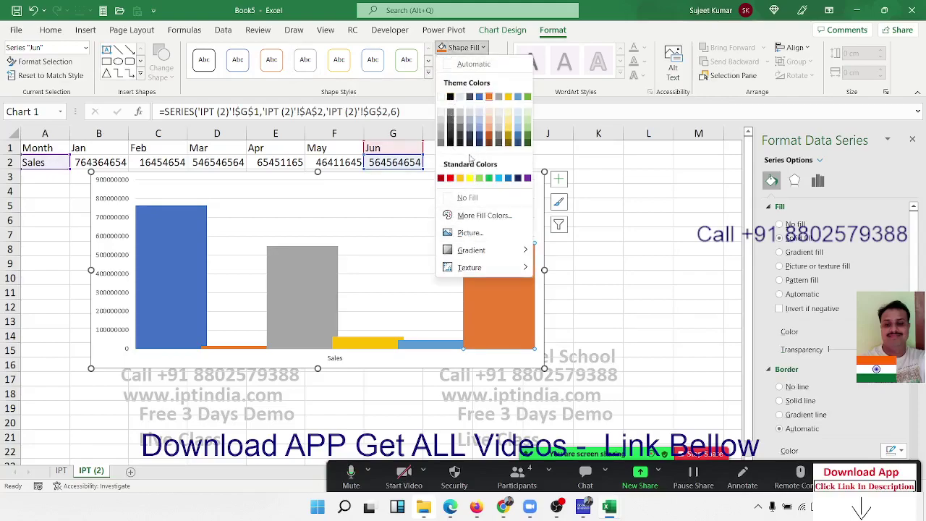
left_click(450, 178)
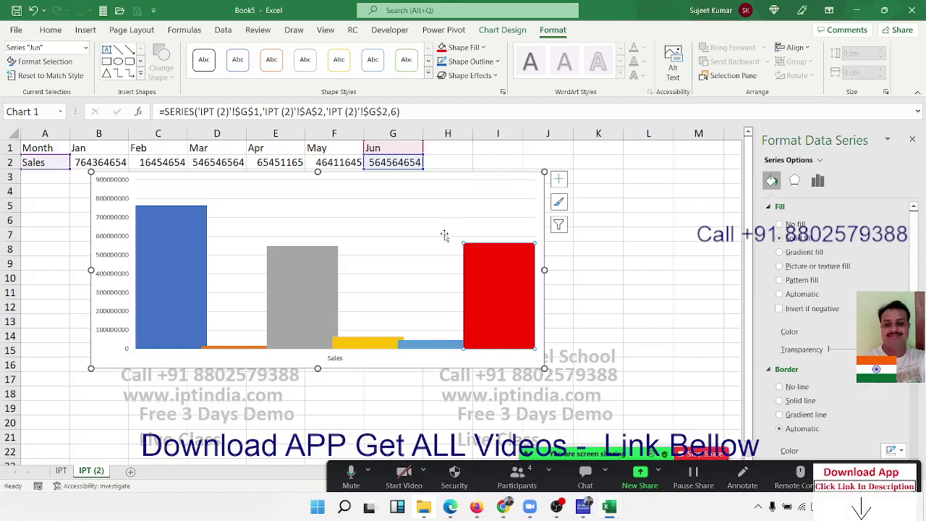
left_click(116, 199)
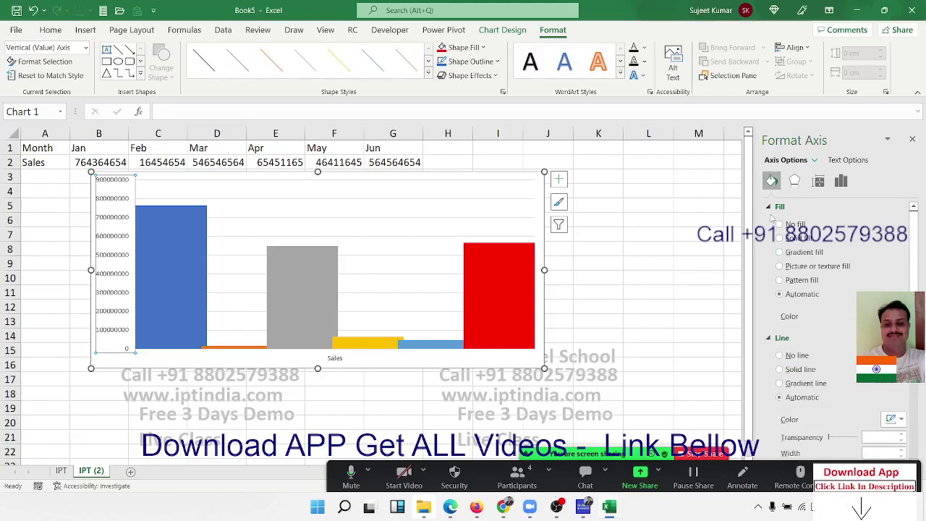
Browse the axis alignment and text settings, then expand Tick Marks under Axis Options
left_click(823, 185)
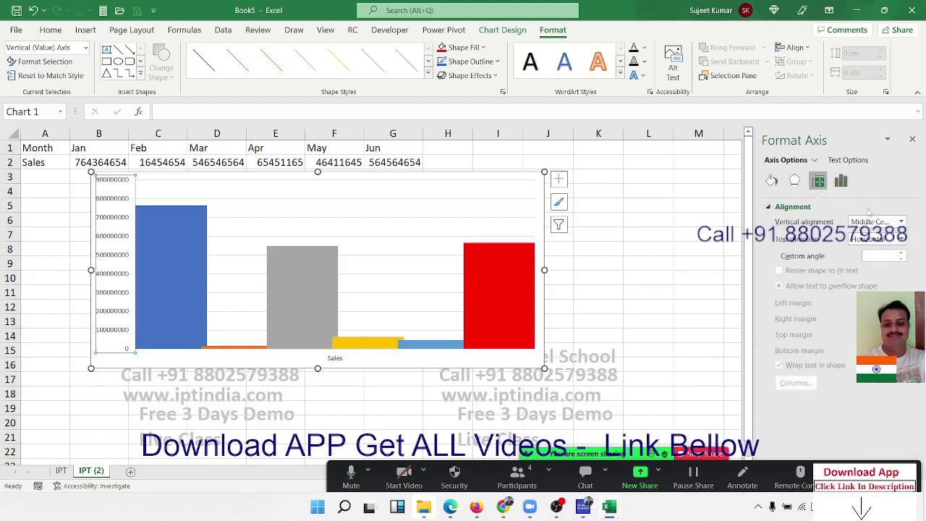
left_click(859, 161)
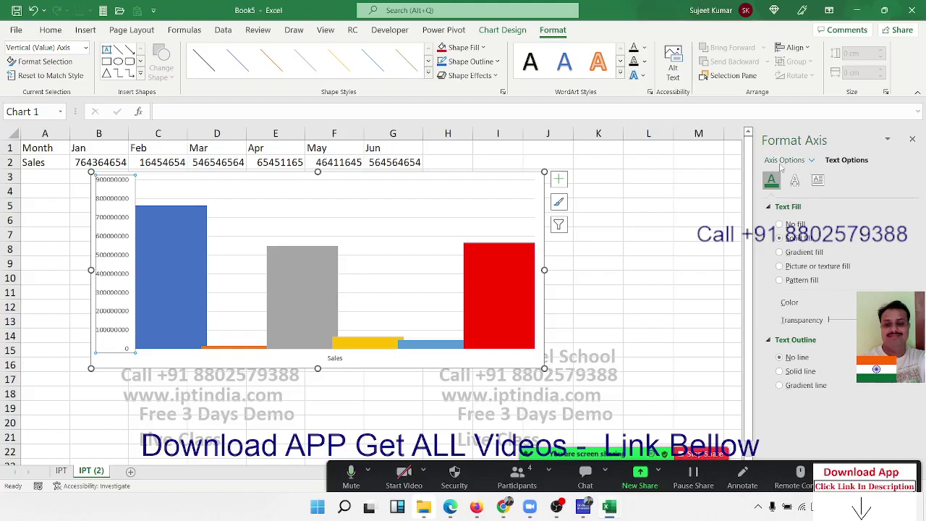
left_click(783, 160)
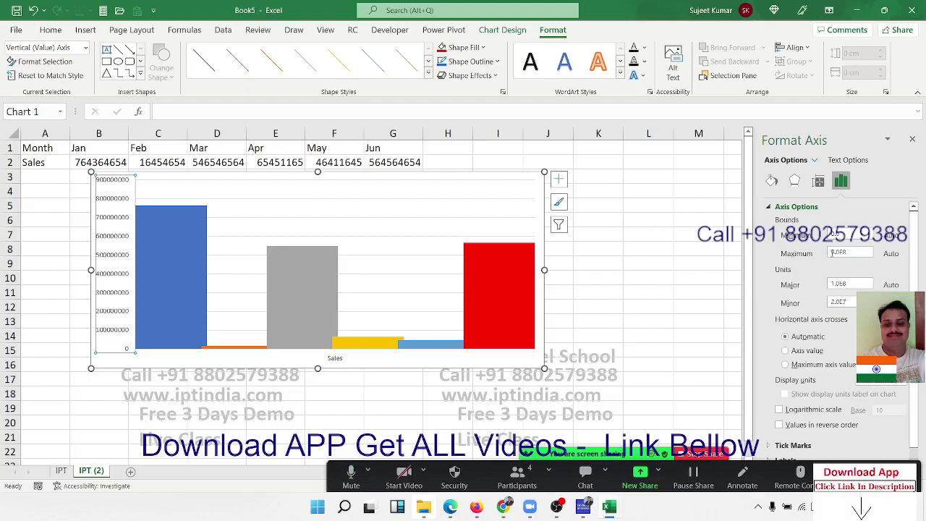
scroll(880, 264, "down", 1)
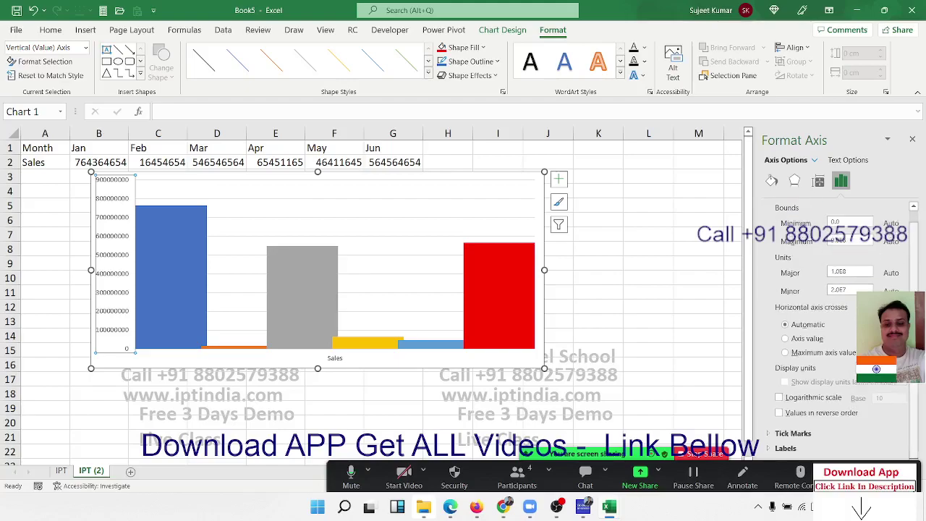
left_click(791, 434)
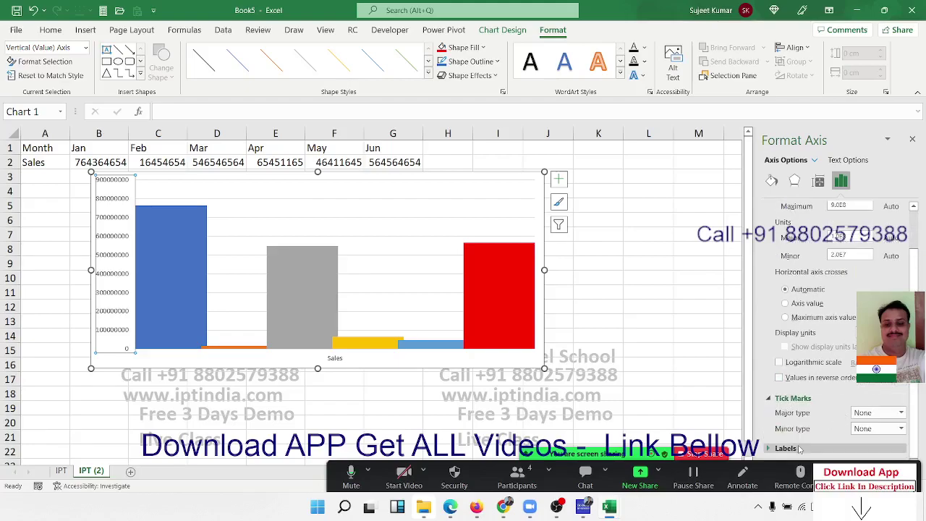
Give the value axis the custom format 0.00,," M" so labels read in millions, then close the pane
left_click(789, 448)
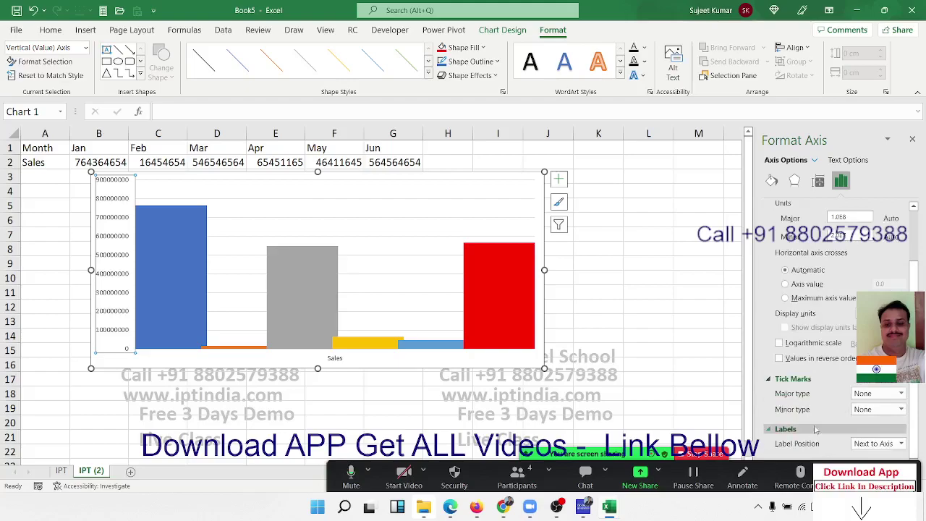
scroll(826, 380, "up", 2)
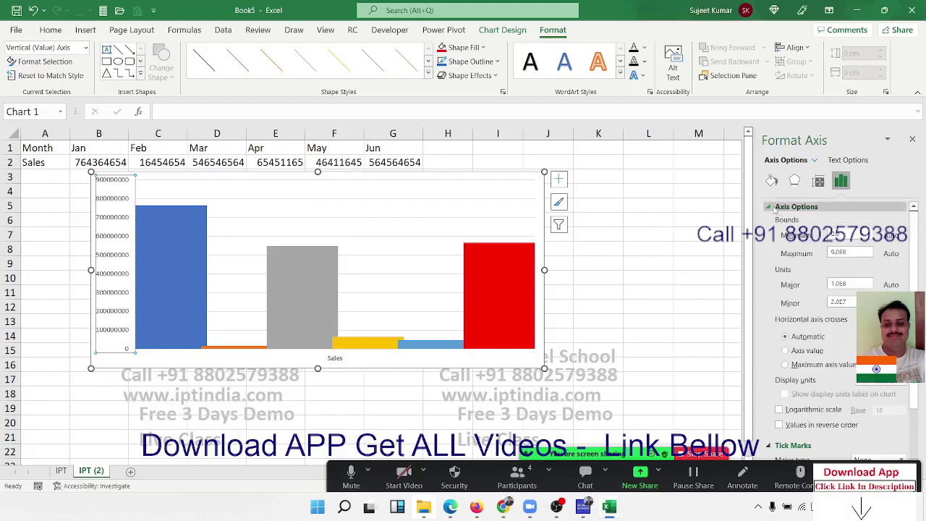
left_click(771, 208)
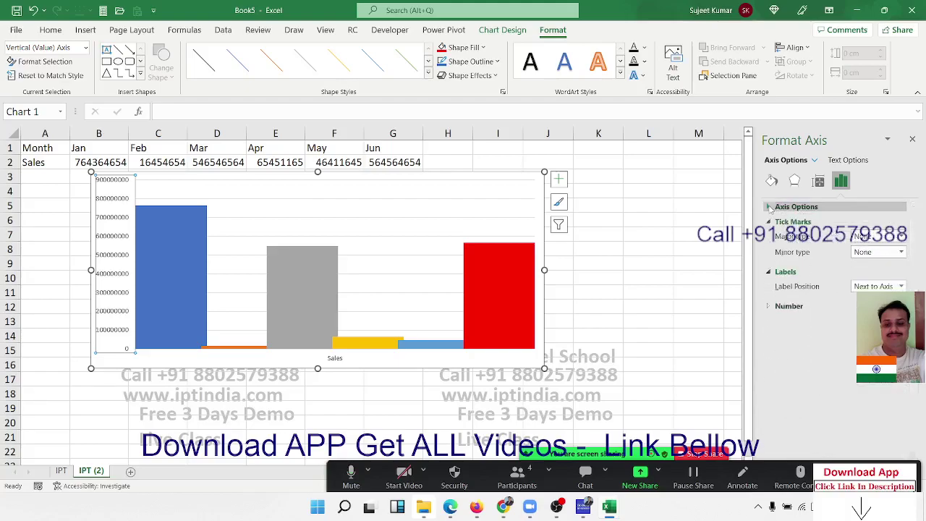
left_click(773, 307)
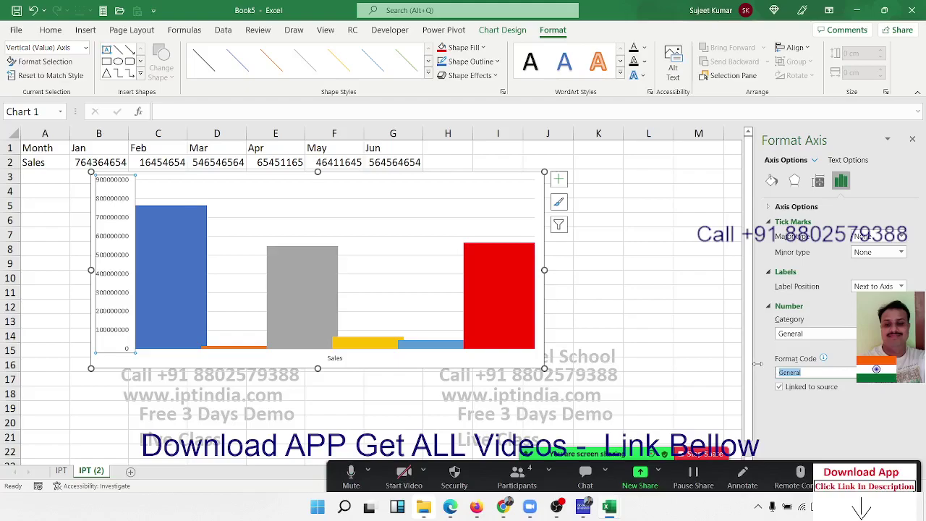
type("0.00,, \"M")
key("Return")
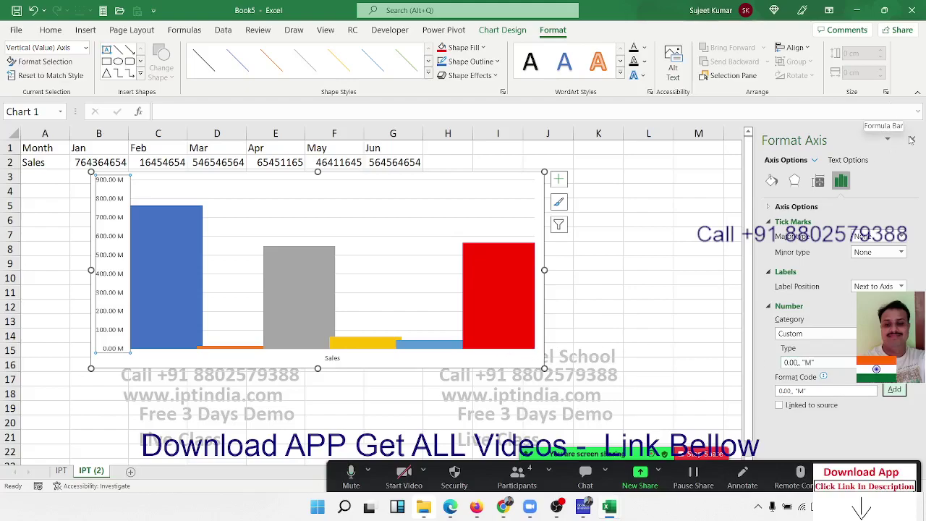
left_click(912, 139)
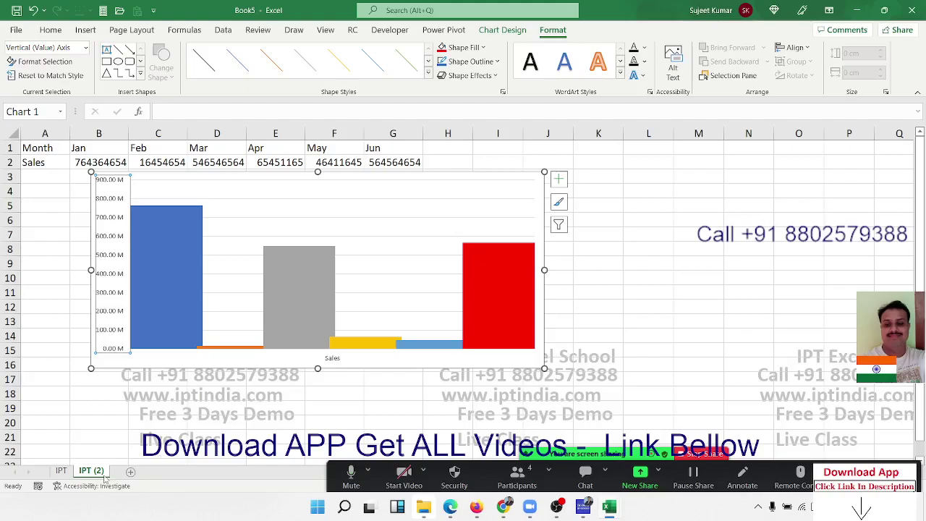
left_click_drag(106, 476, 135, 471)
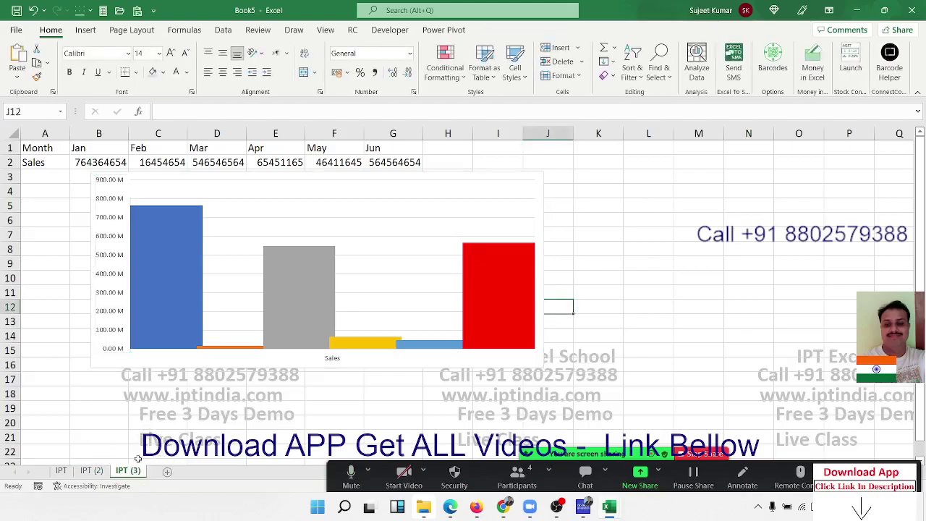
left_click(149, 440)
left_click(121, 359)
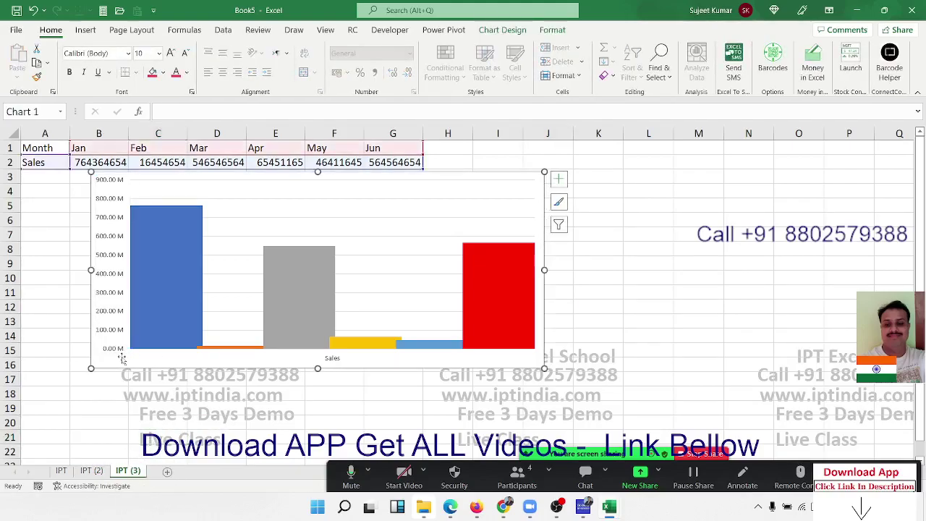
key("Delete")
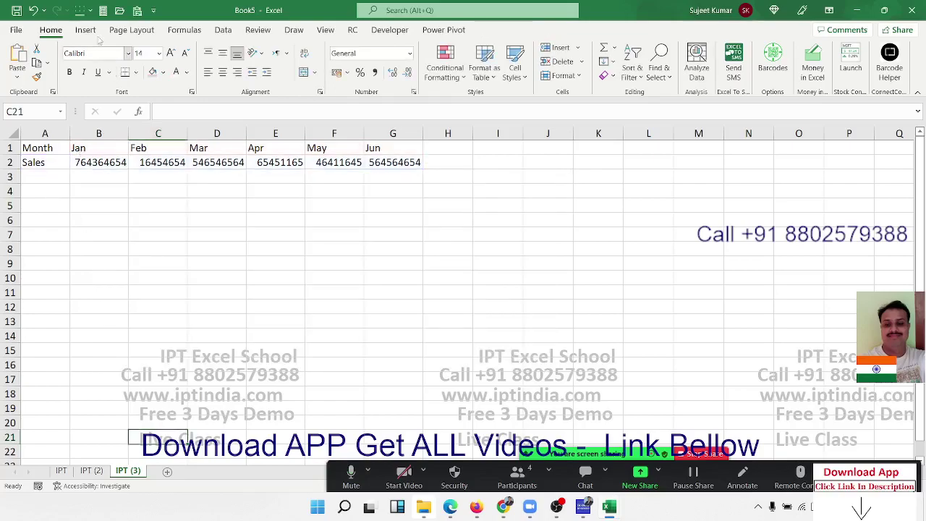
left_click(86, 29)
left_click(76, 148)
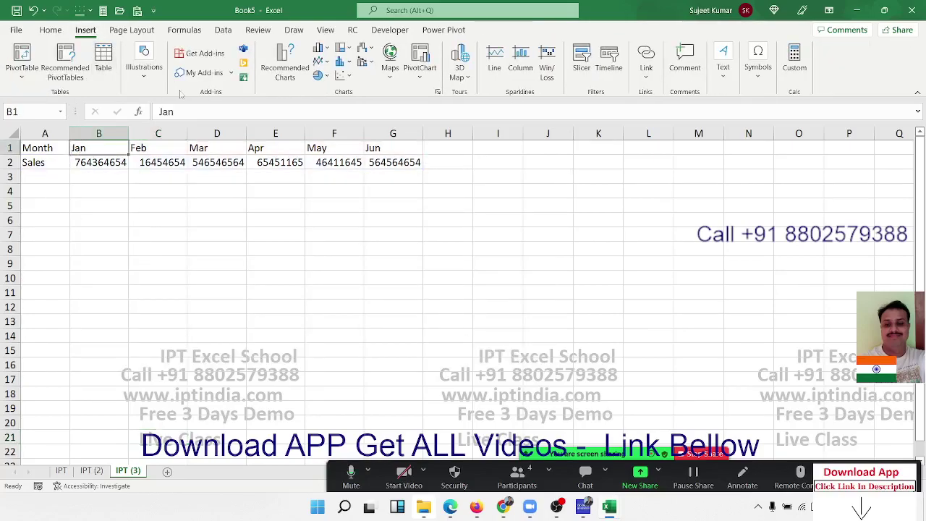
left_click(286, 69)
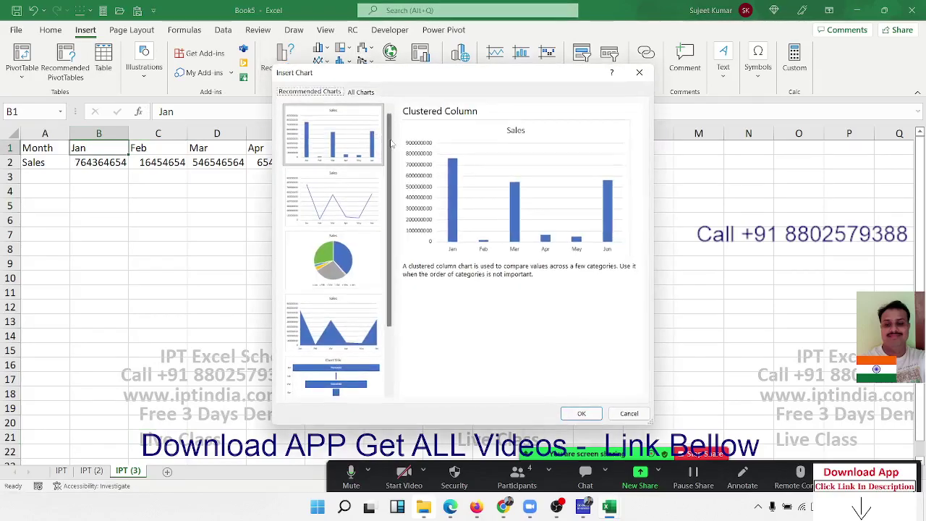
left_click_drag(390, 145, 393, 217)
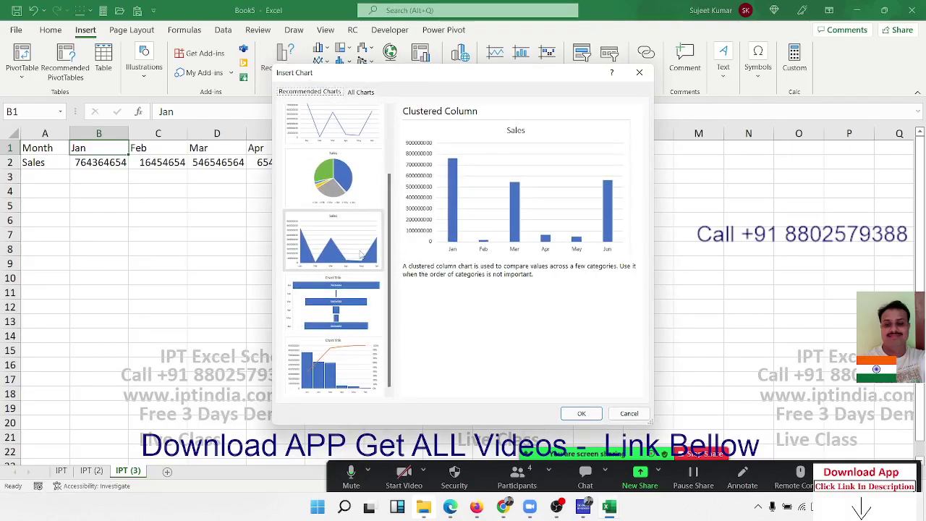
left_click(360, 252)
left_click(352, 298)
left_click(354, 344)
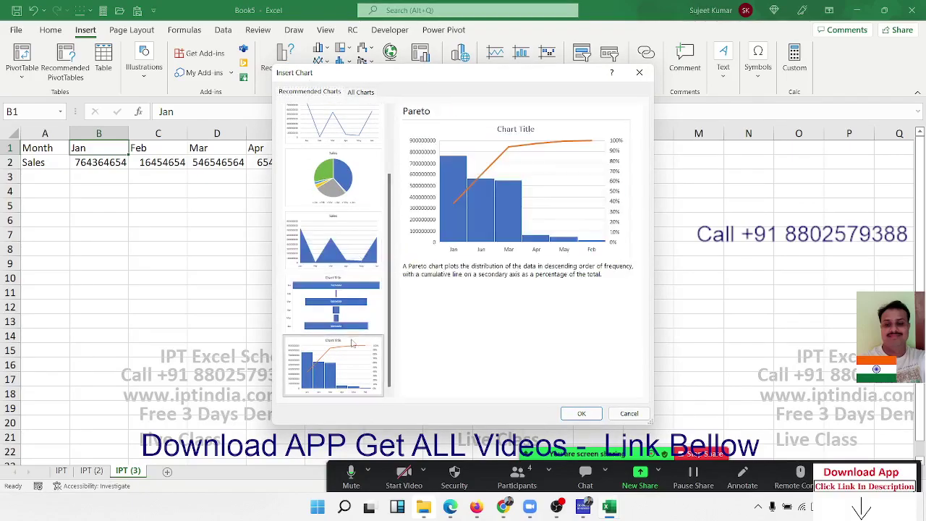
scroll(369, 277, "up", 2)
left_click(370, 278)
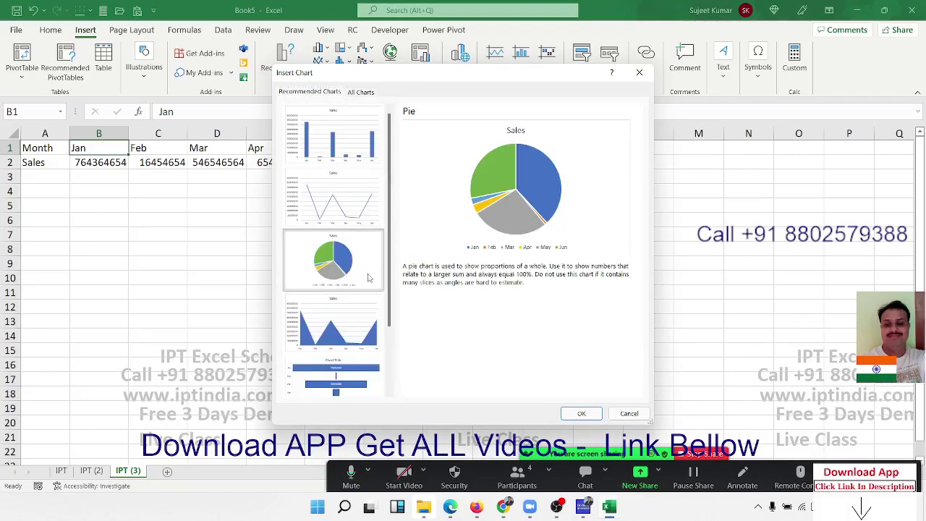
left_click(352, 195)
left_click(352, 158)
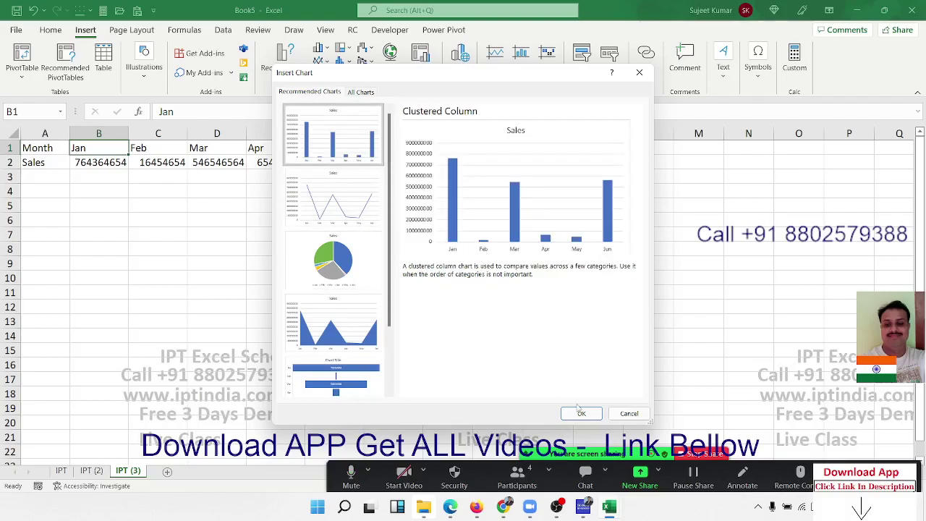
left_click(629, 414)
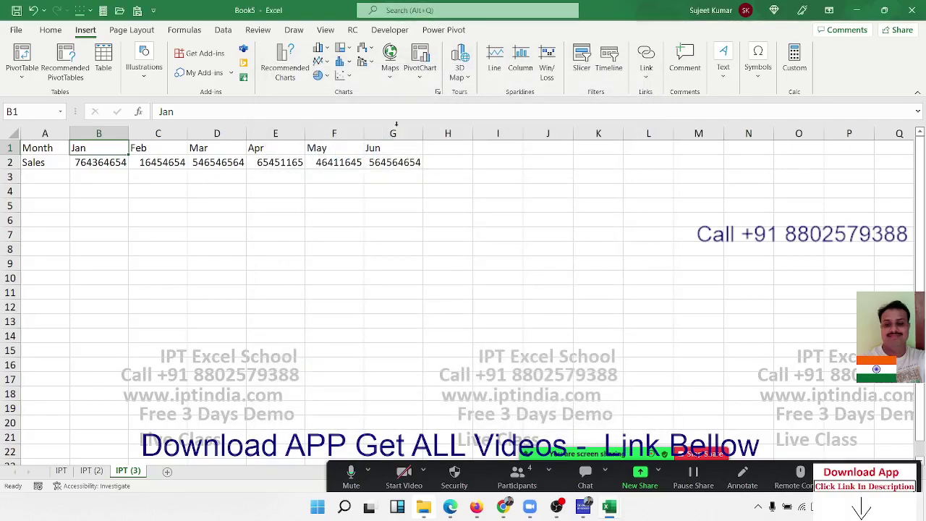
left_click(329, 48)
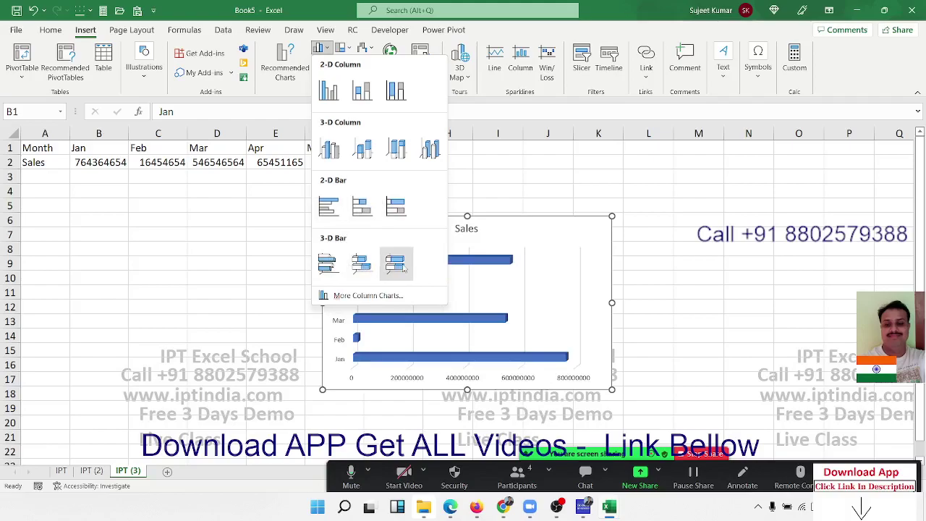
left_click(313, 14)
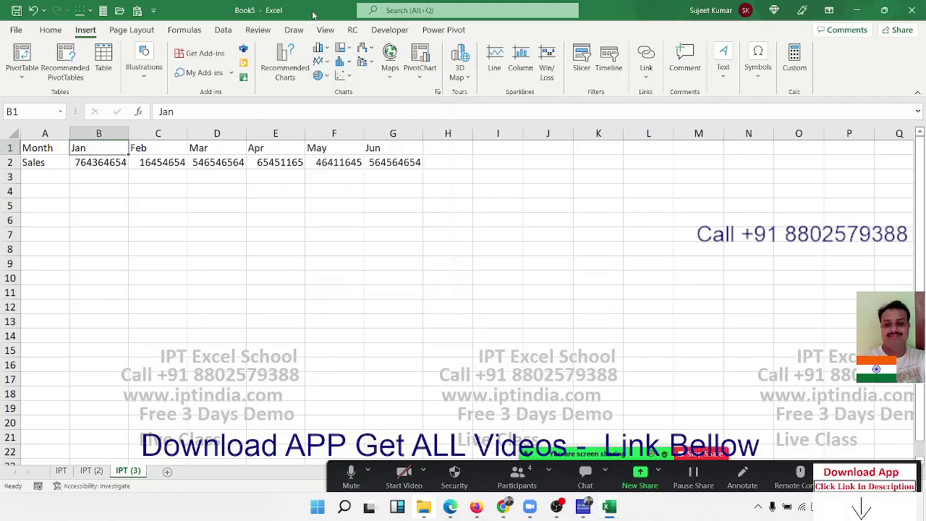
left_click(324, 63)
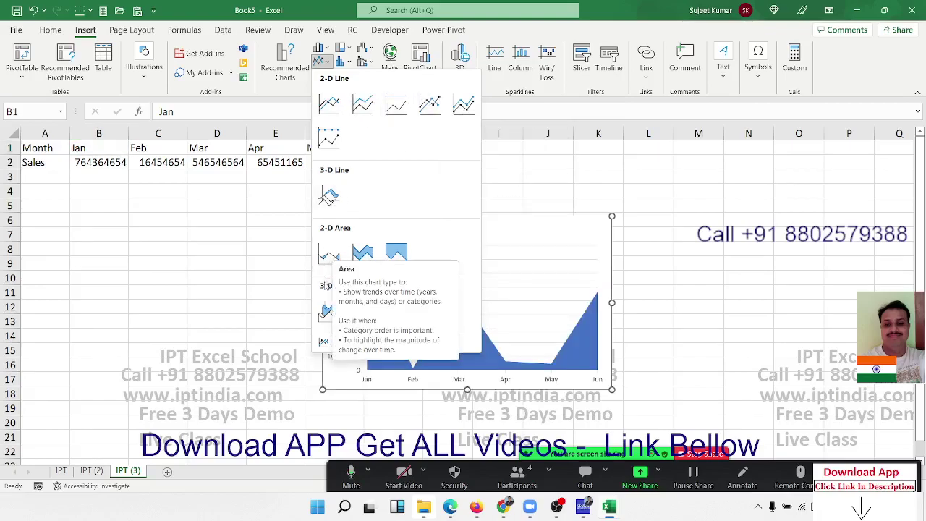
left_click(236, 233)
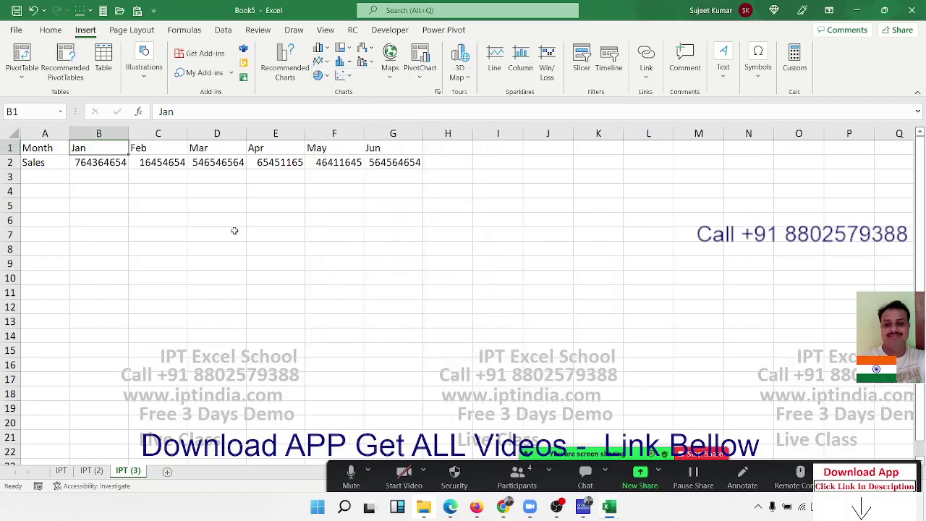
left_click(325, 76)
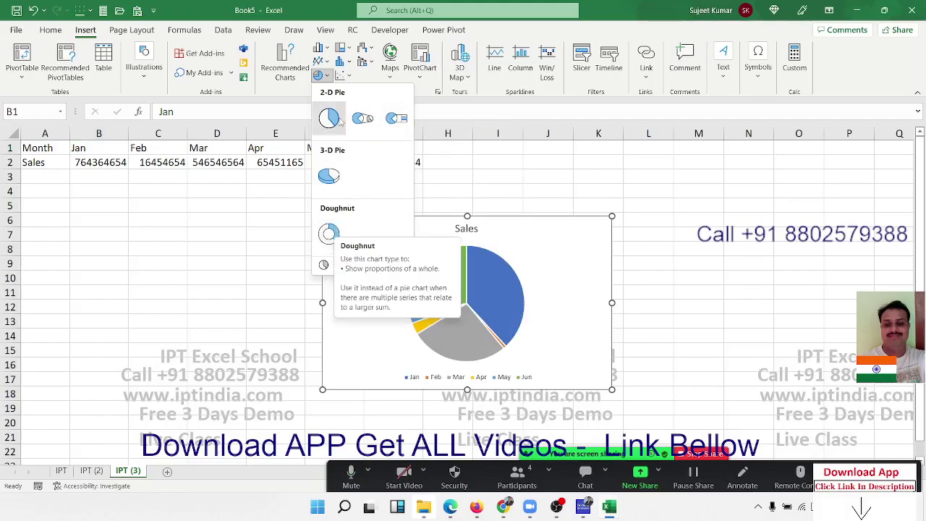
left_click(291, 97)
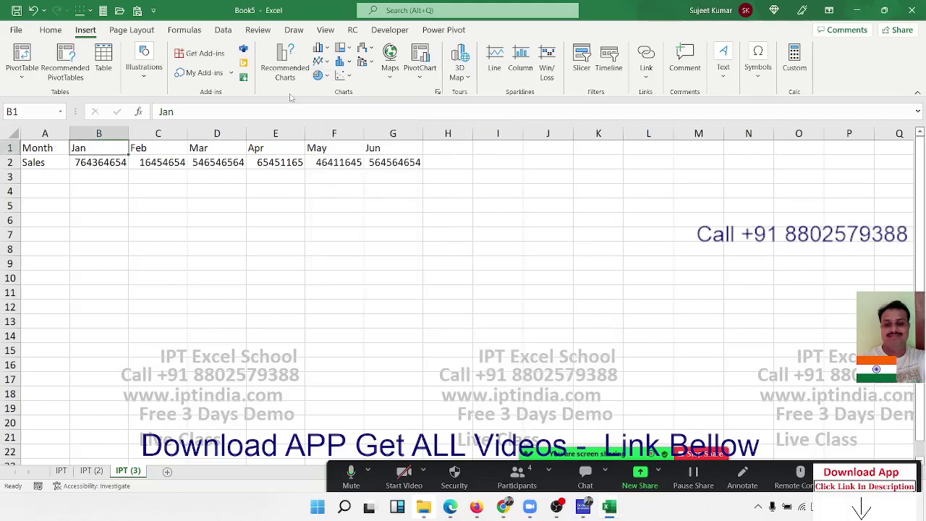
left_click(343, 48)
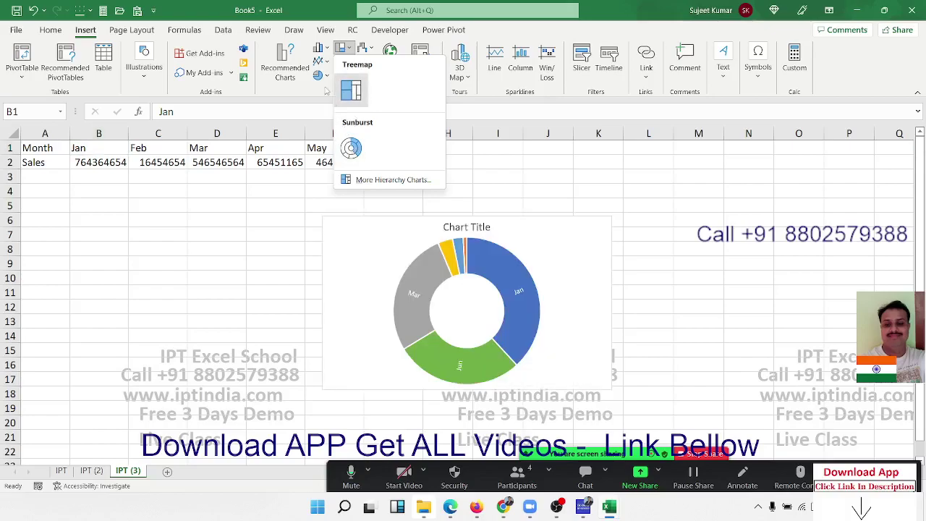
left_click(308, 10)
left_click(343, 62)
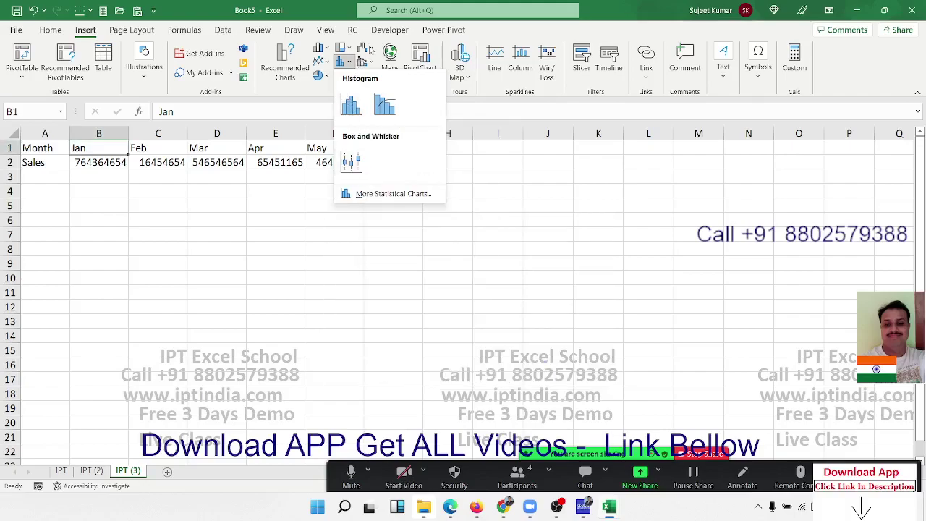
left_click(366, 48)
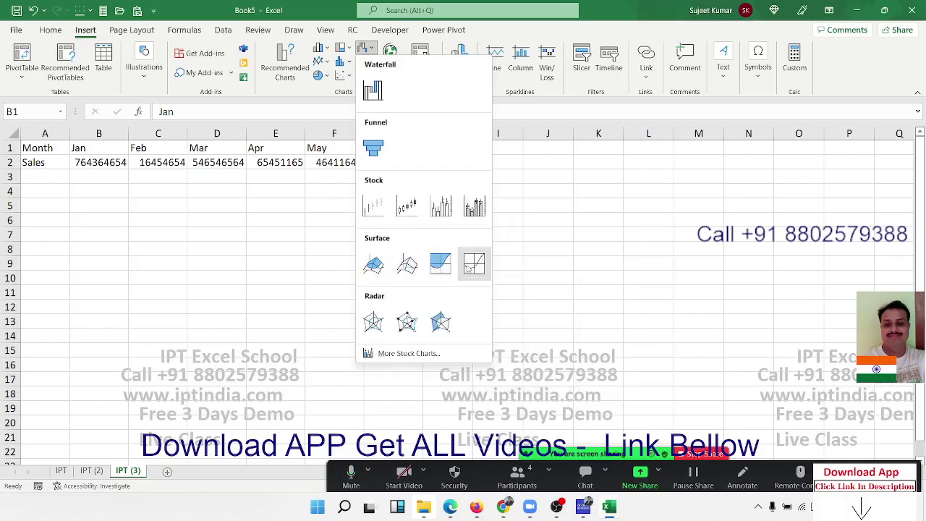
left_click(374, 321)
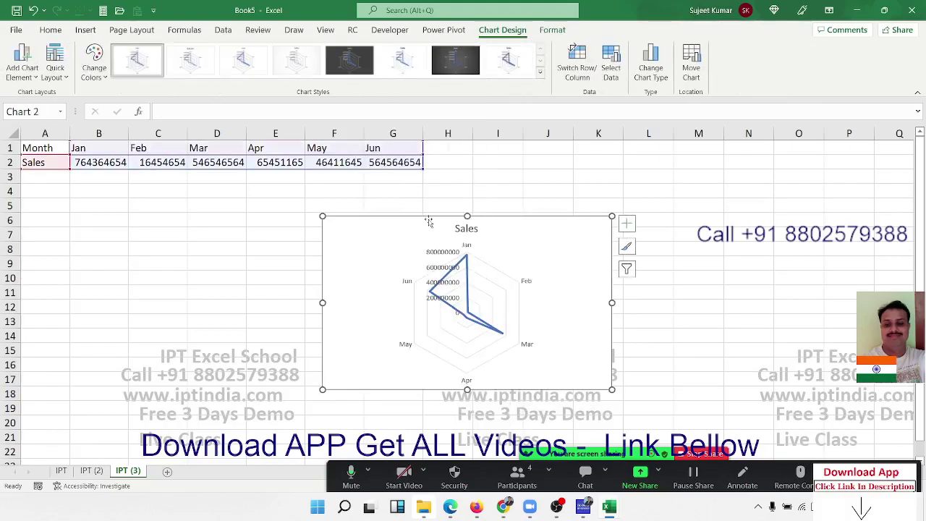
key("Delete")
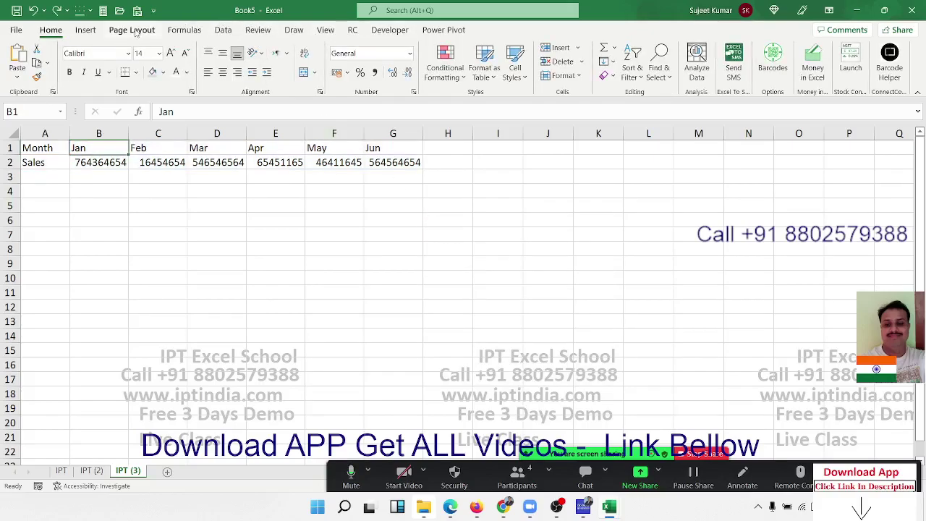
Browse the Waterfall, Combo, Scatter, Maps and PivotChart chart-type menus on the Insert ribbon
left_click(87, 30)
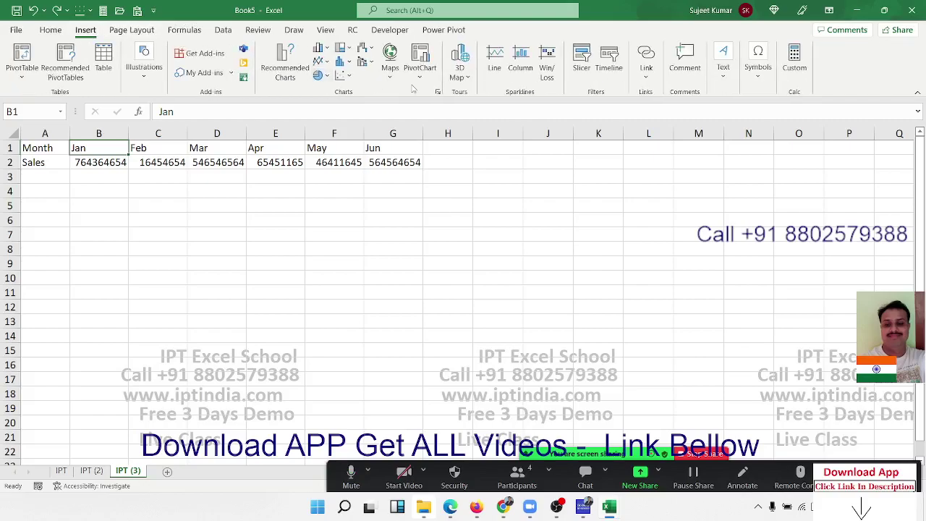
left_click(372, 50)
left_click(373, 51)
left_click(372, 64)
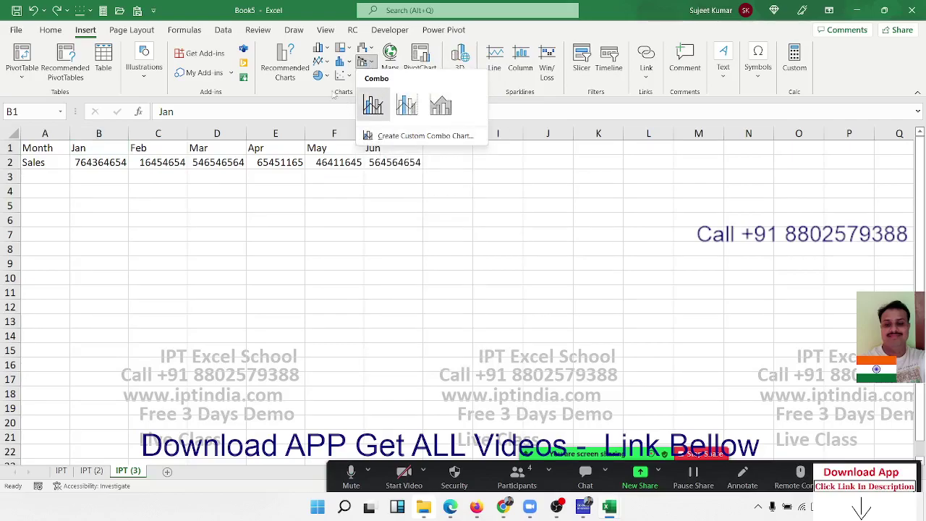
left_click(340, 75)
left_click(340, 75)
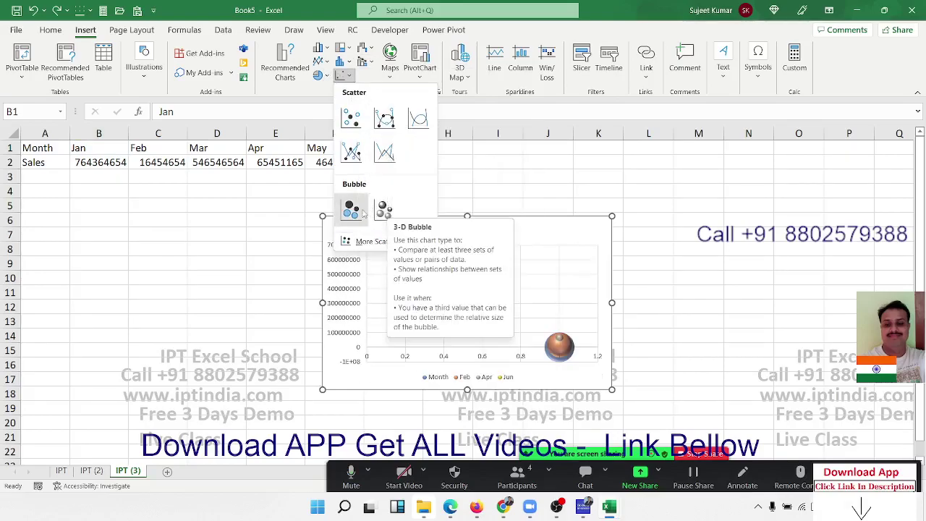
left_click(372, 79)
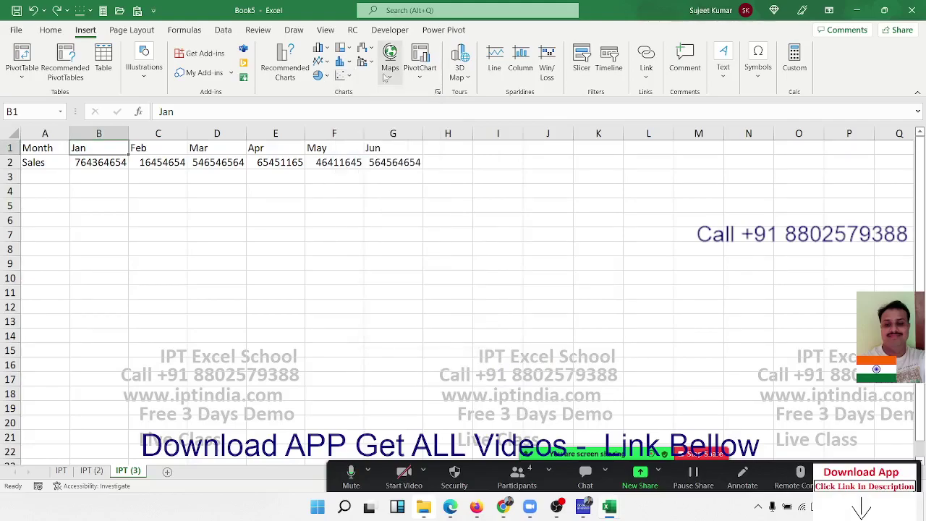
left_click(388, 77)
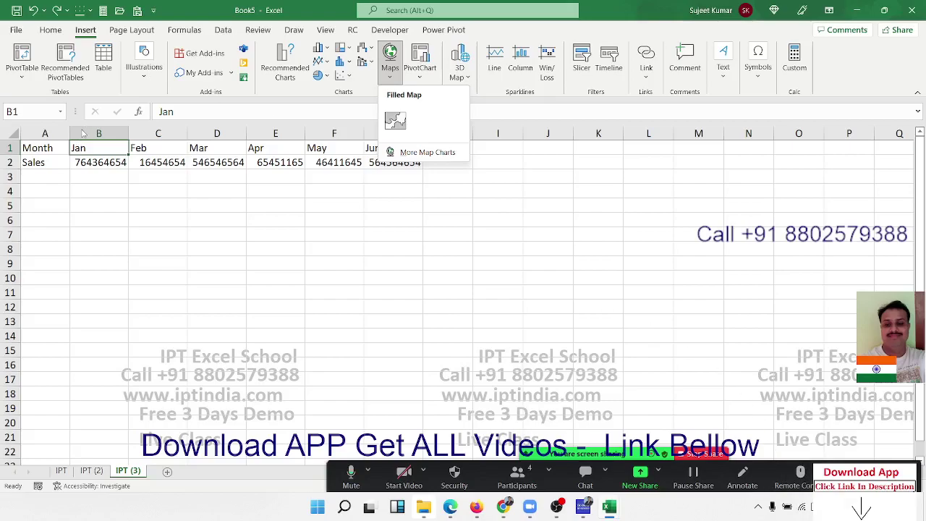
left_click(422, 72)
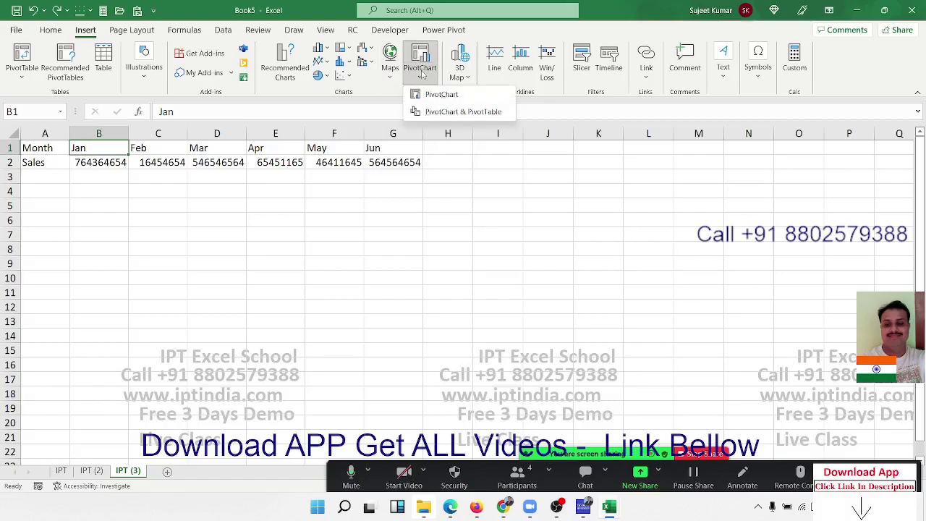
left_click(369, 147)
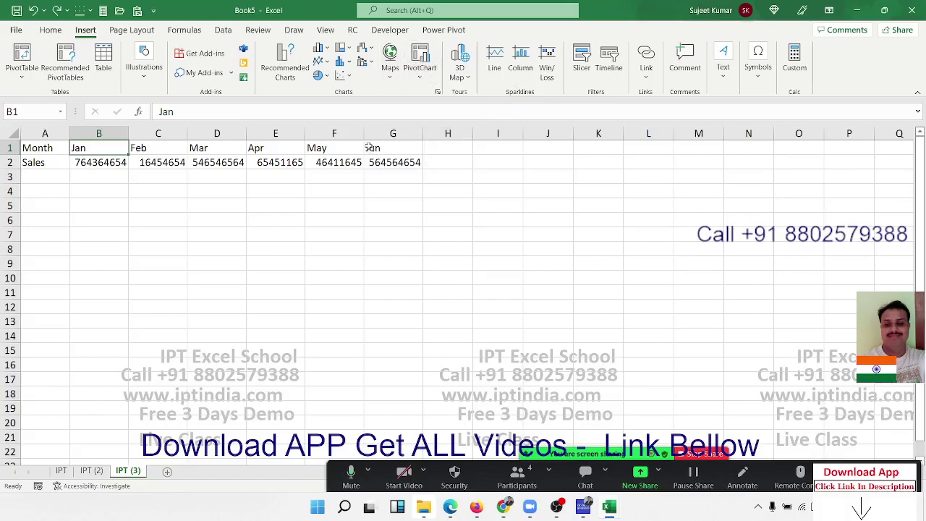
Launch 3D Maps on the sales data range A1:G2
left_click(459, 72)
left_click(470, 113)
key("ctrl+a")
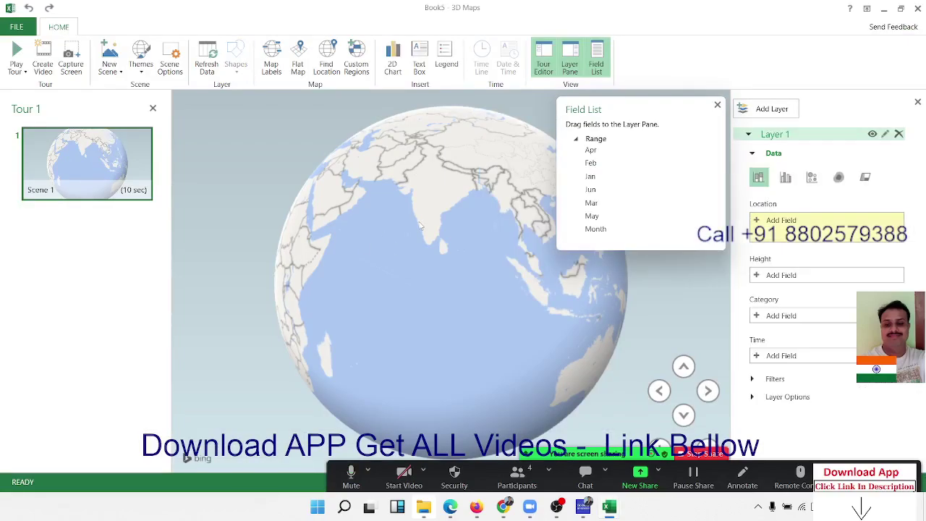
Rotate and zoom the globe over northern India, then close 3D Maps and select cell H4
left_click_drag(422, 226, 430, 323)
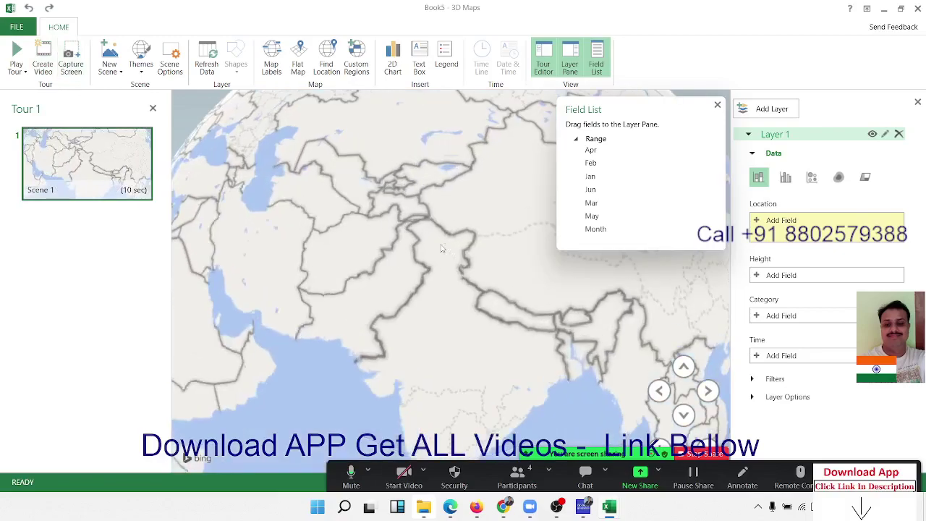
scroll(440, 250, "up", 5)
scroll(438, 256, "up", 3)
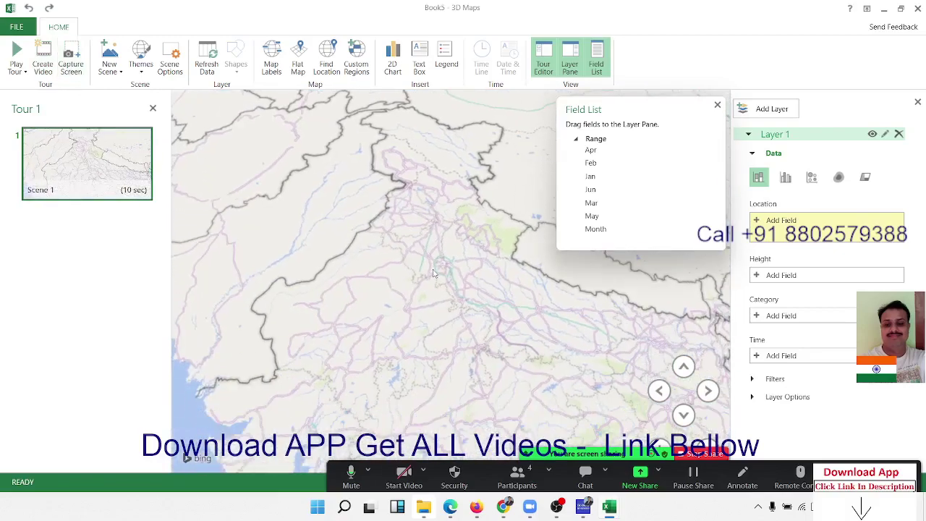
scroll(434, 273, "up", 2)
scroll(435, 278, "up", 2)
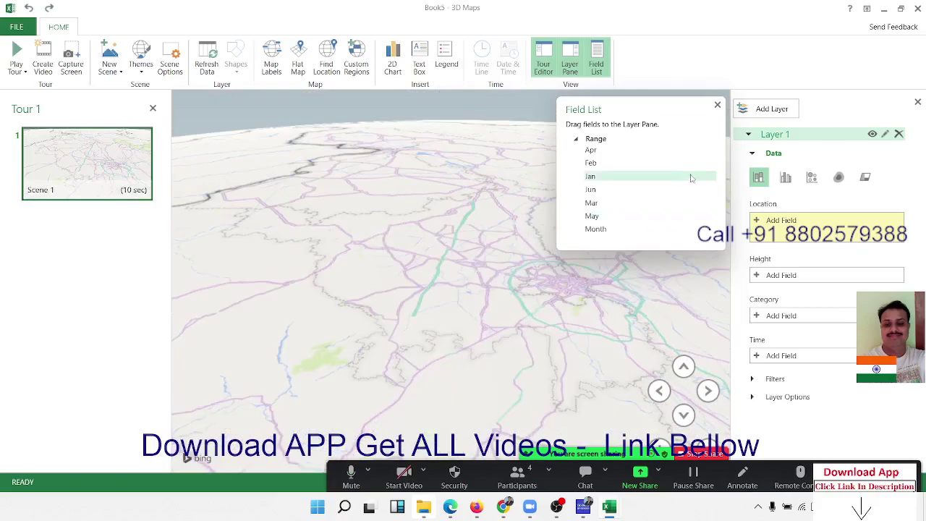
left_click(919, 10)
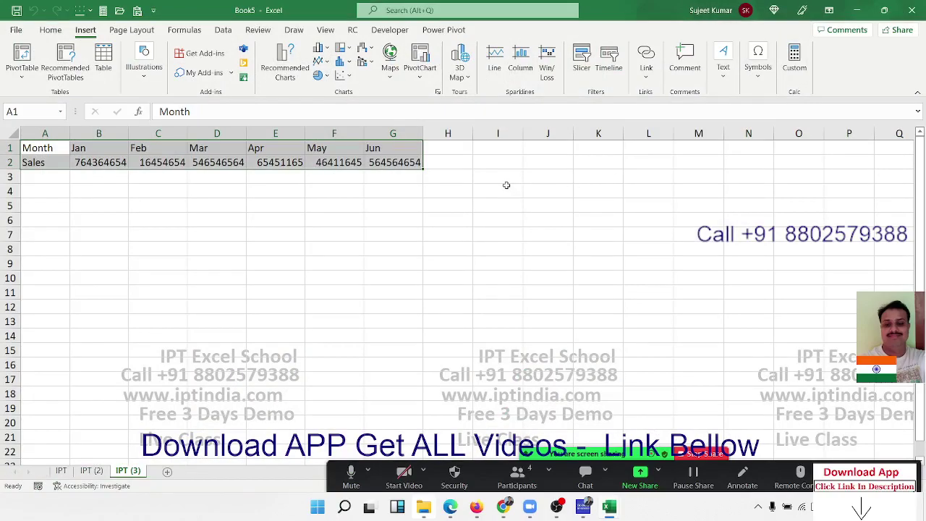
left_click(455, 191)
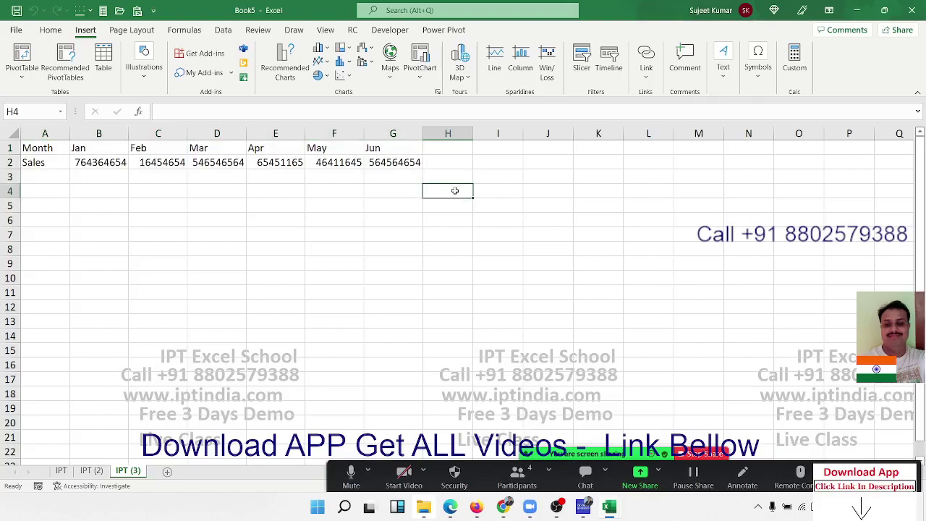